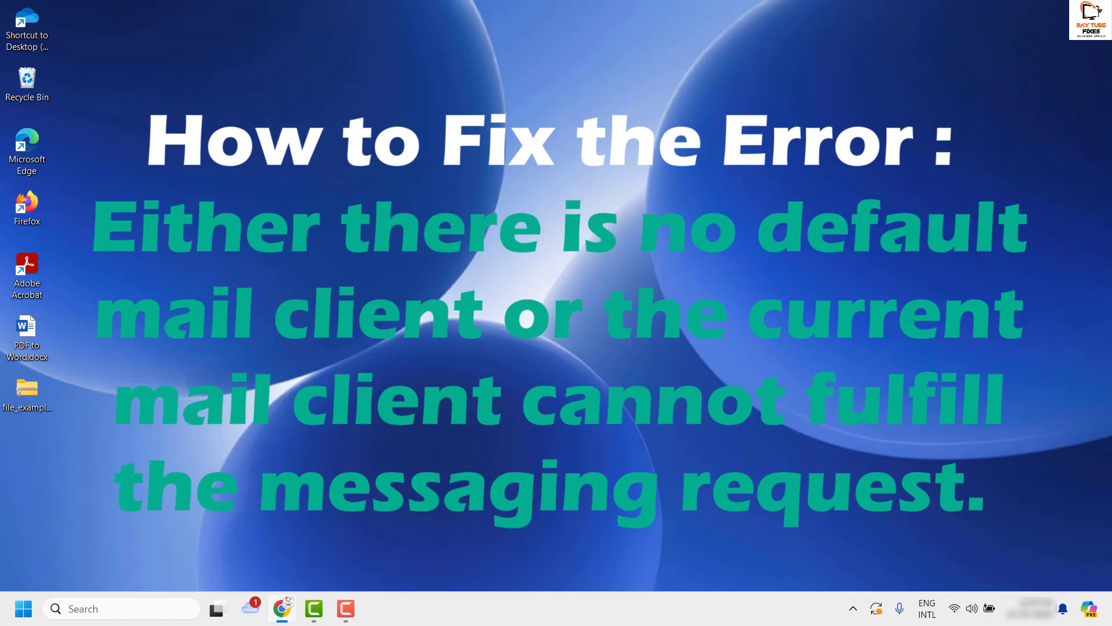
# Look at the Send to destinations available for the PDF to Word.docx file on the desktop.
pyautogui.rightClick(42, 340)
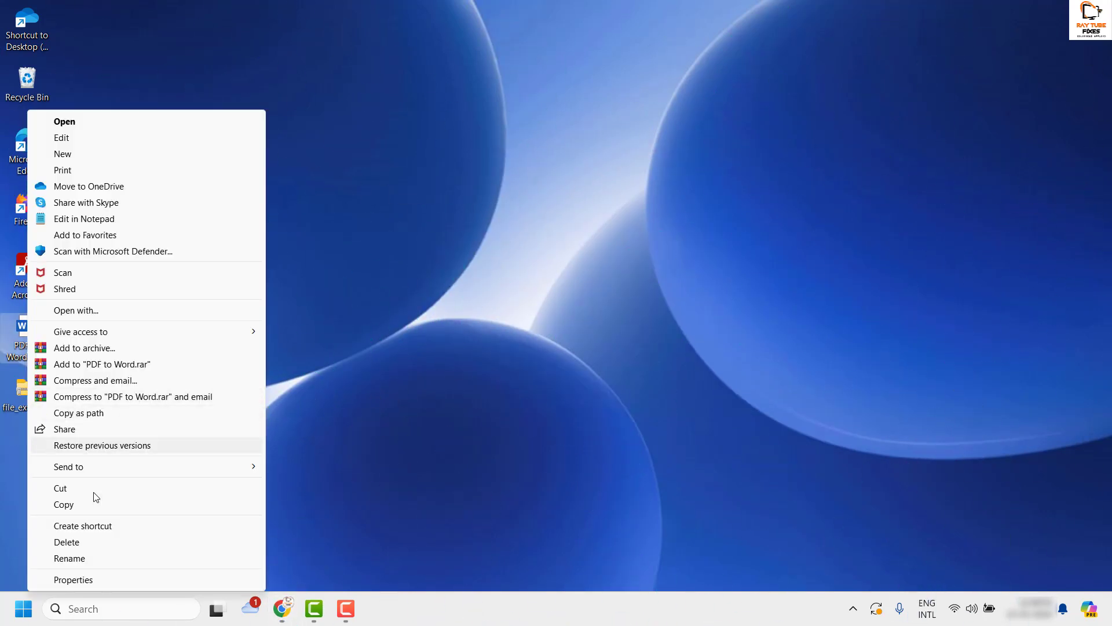
pyautogui.moveTo(110, 470)
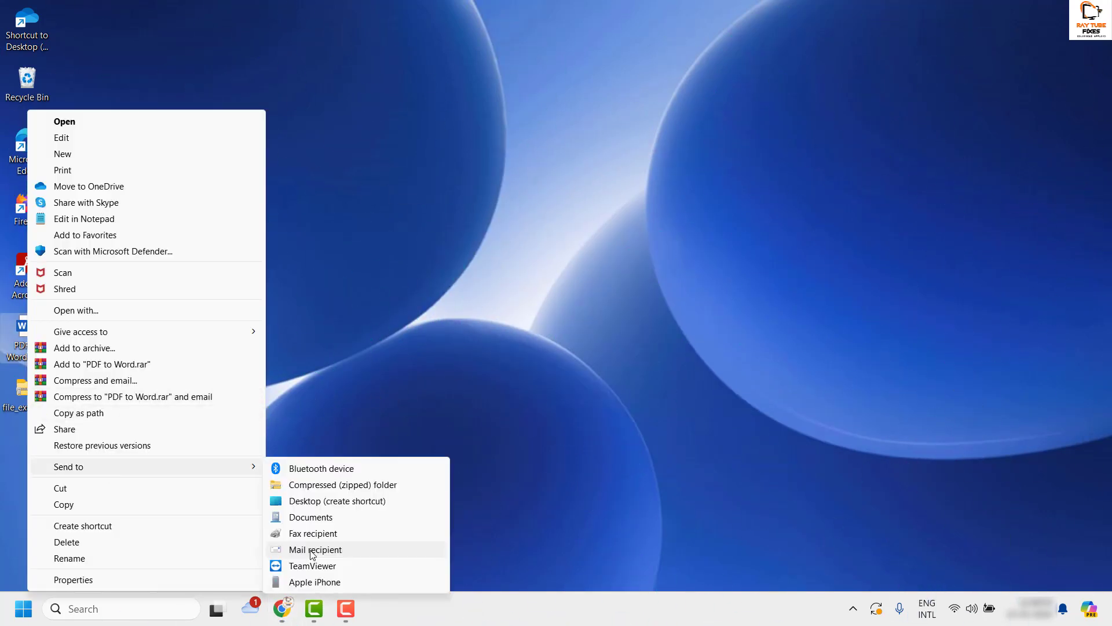
pyautogui.click(595, 240)
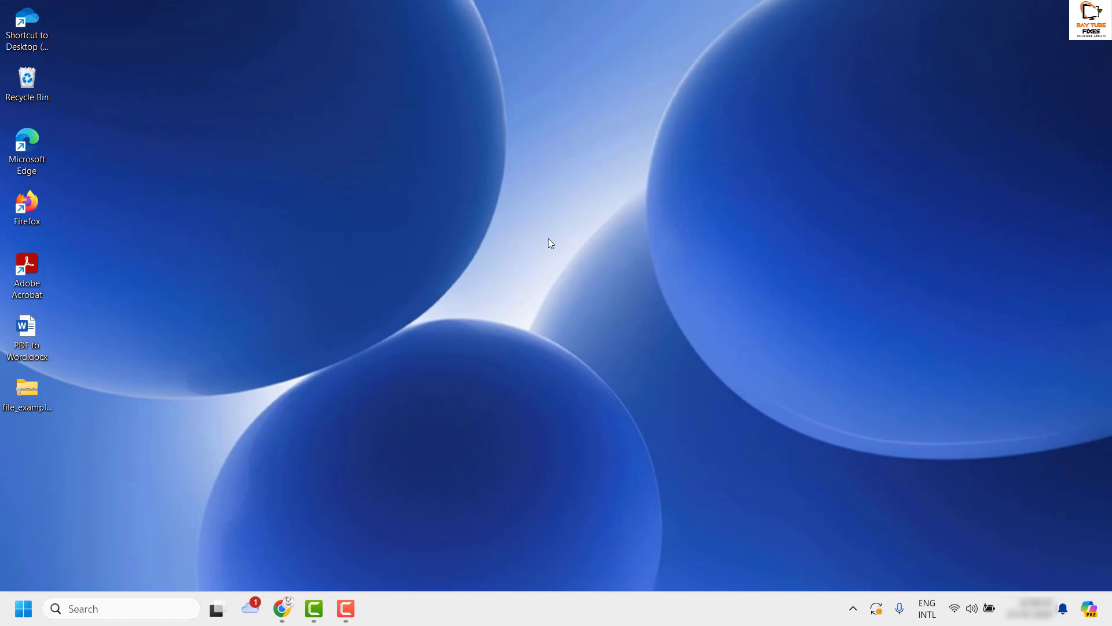
# Open the default app settings for the Mail application in Windows Settings.
pyautogui.rightClick(21, 618)
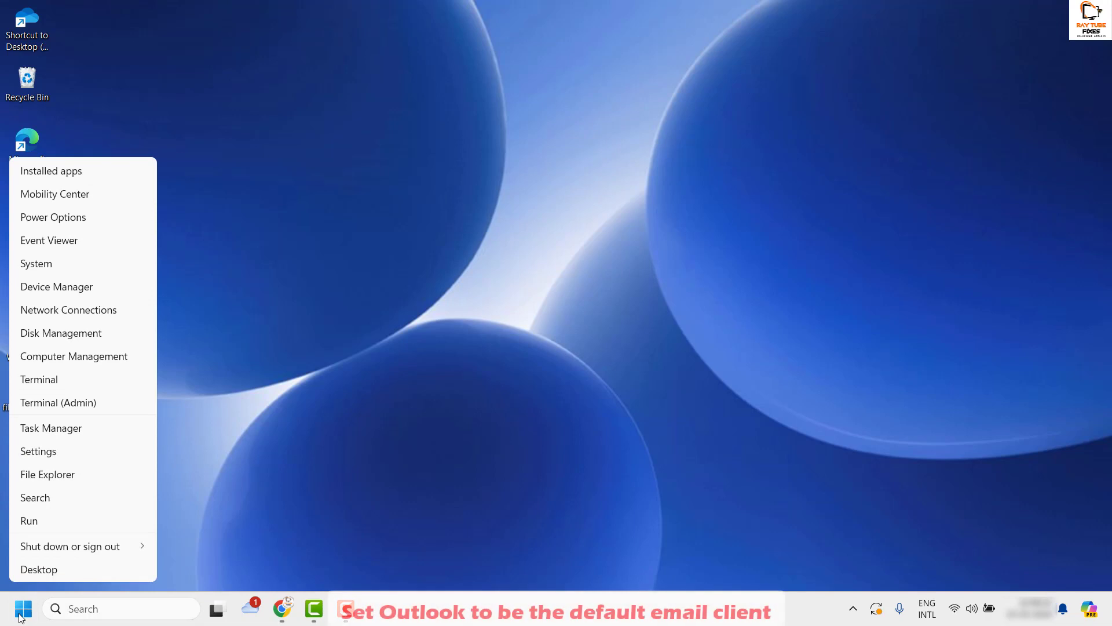
pyautogui.click(61, 472)
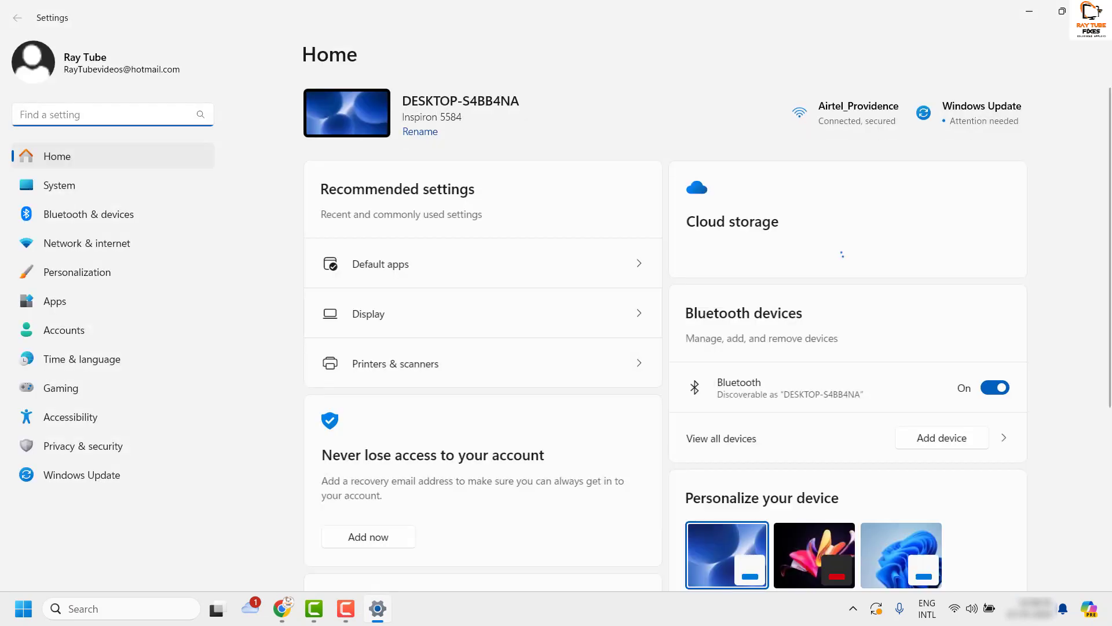
pyautogui.click(66, 292)
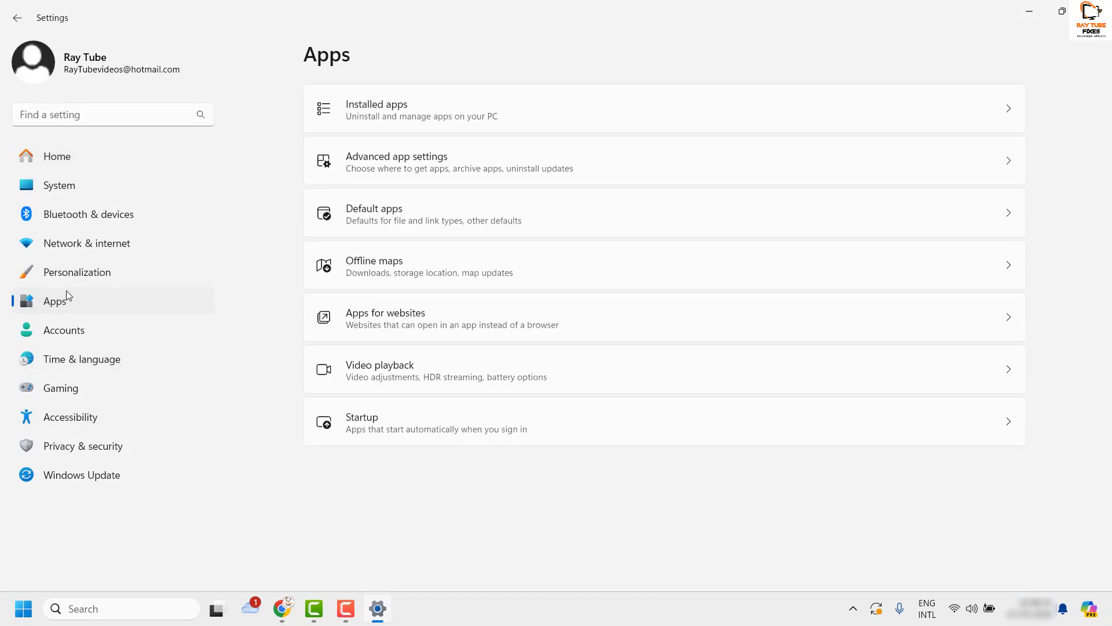
pyautogui.click(457, 221)
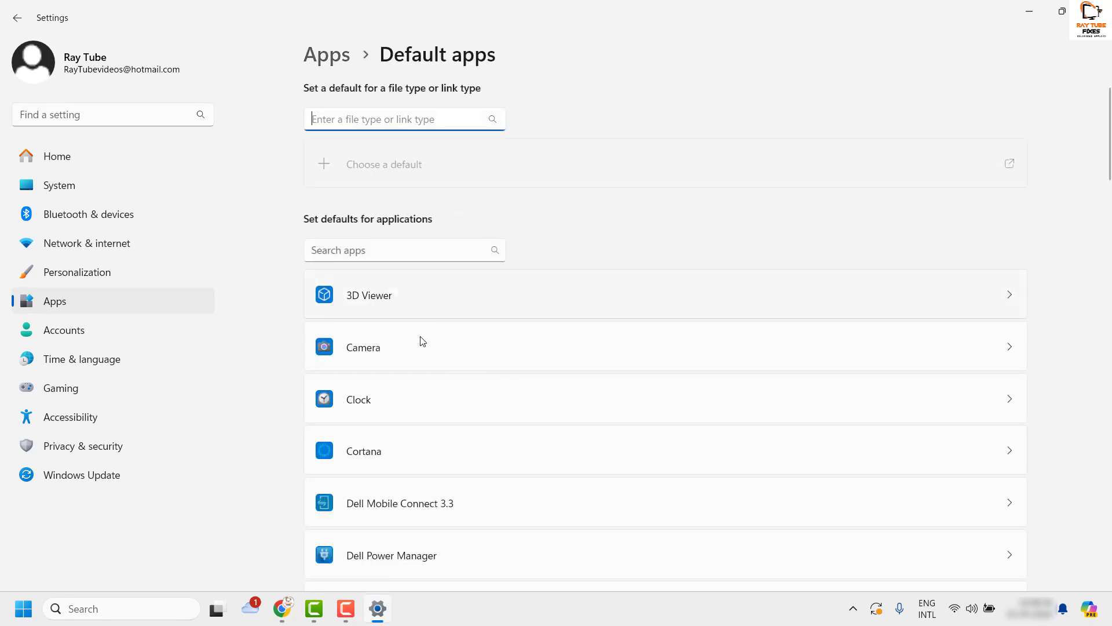
pyautogui.scroll(-12, 767, 313)
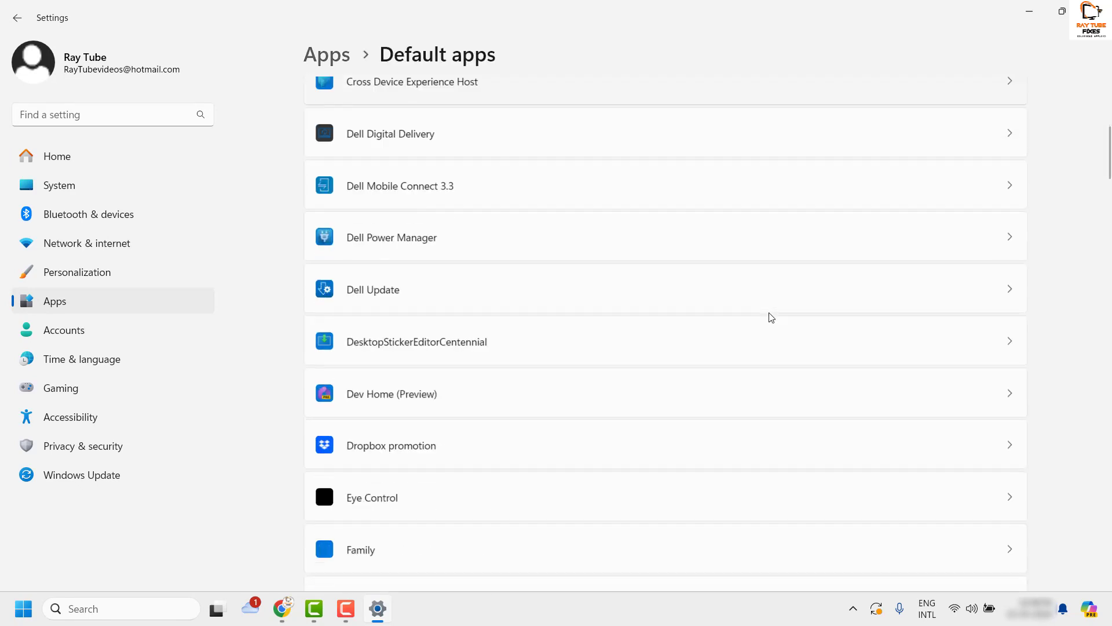
pyautogui.scroll(-7, 771, 317)
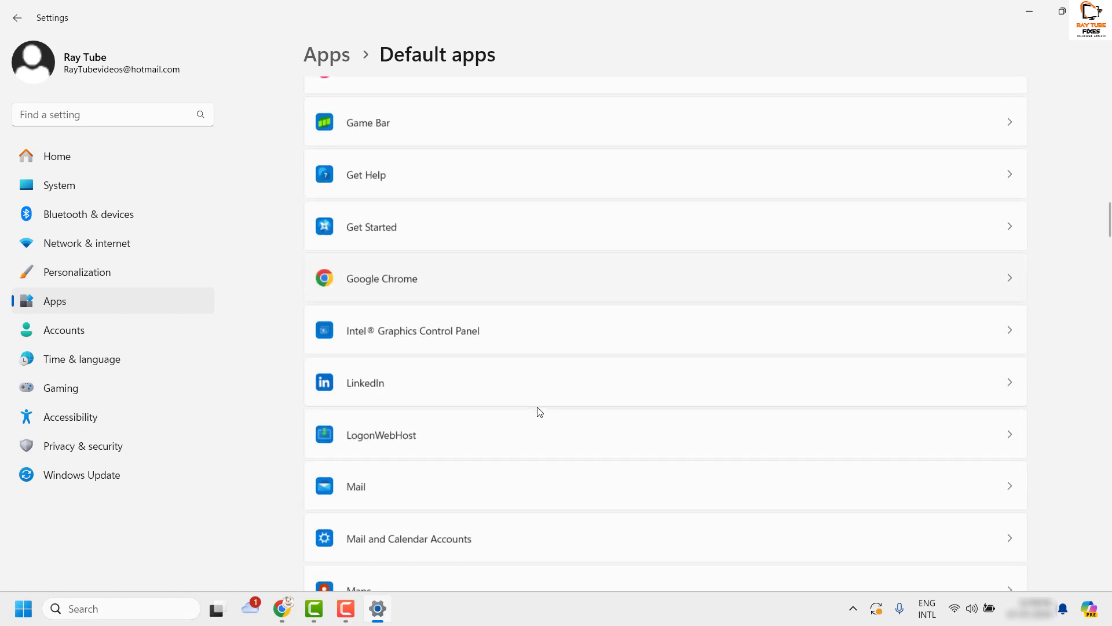
pyautogui.click(928, 473)
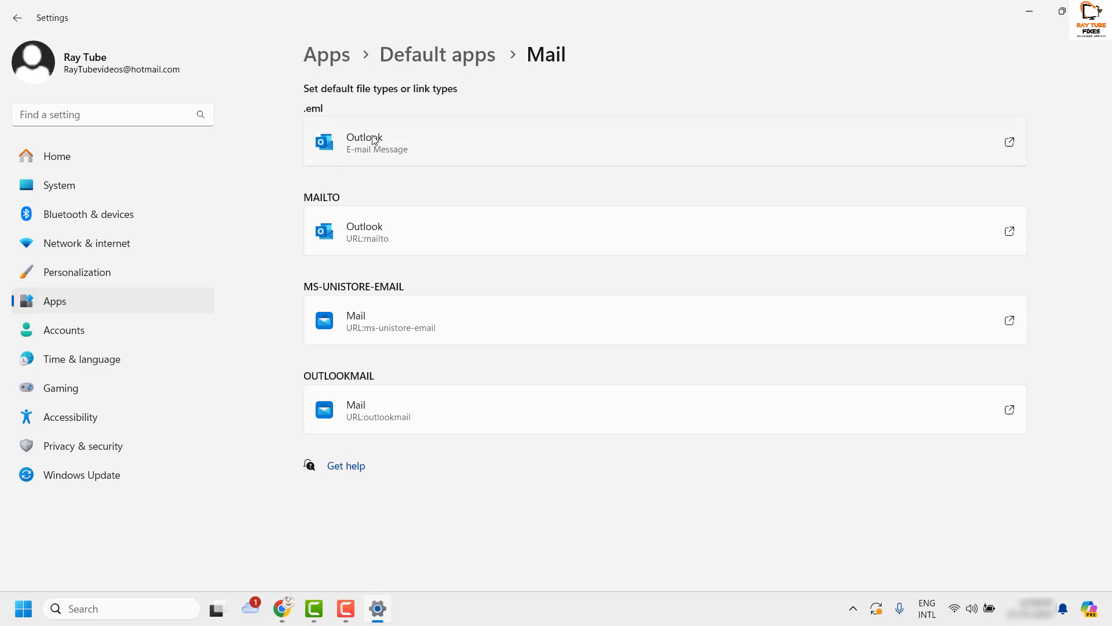
# Set Outlook as the default app for both .eml files and MAILTO links.
pyautogui.click(1013, 146)
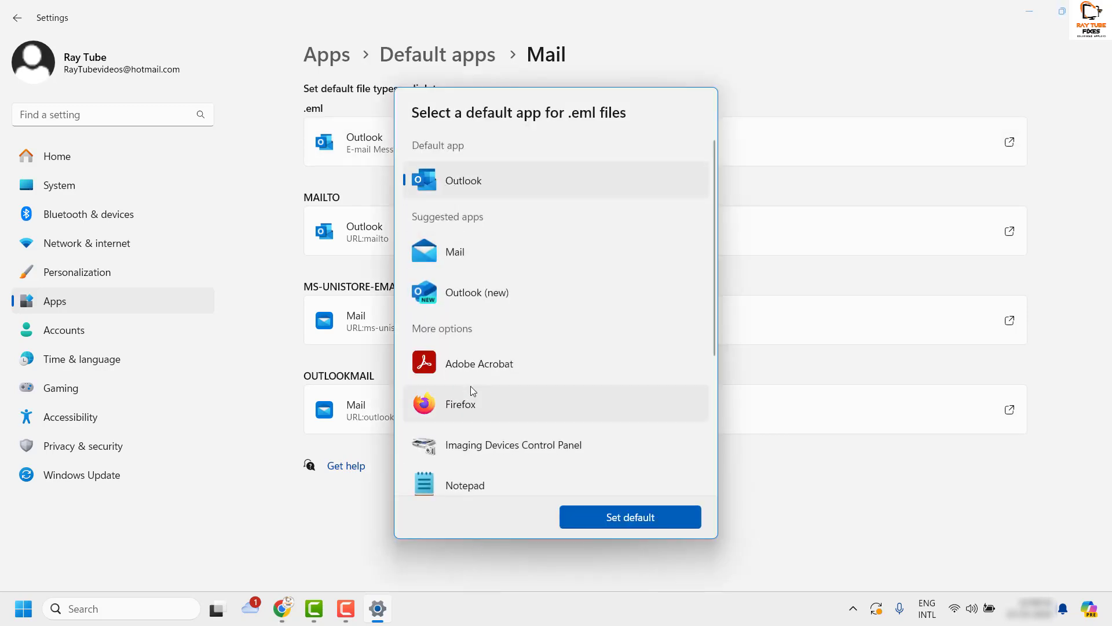
pyautogui.click(632, 517)
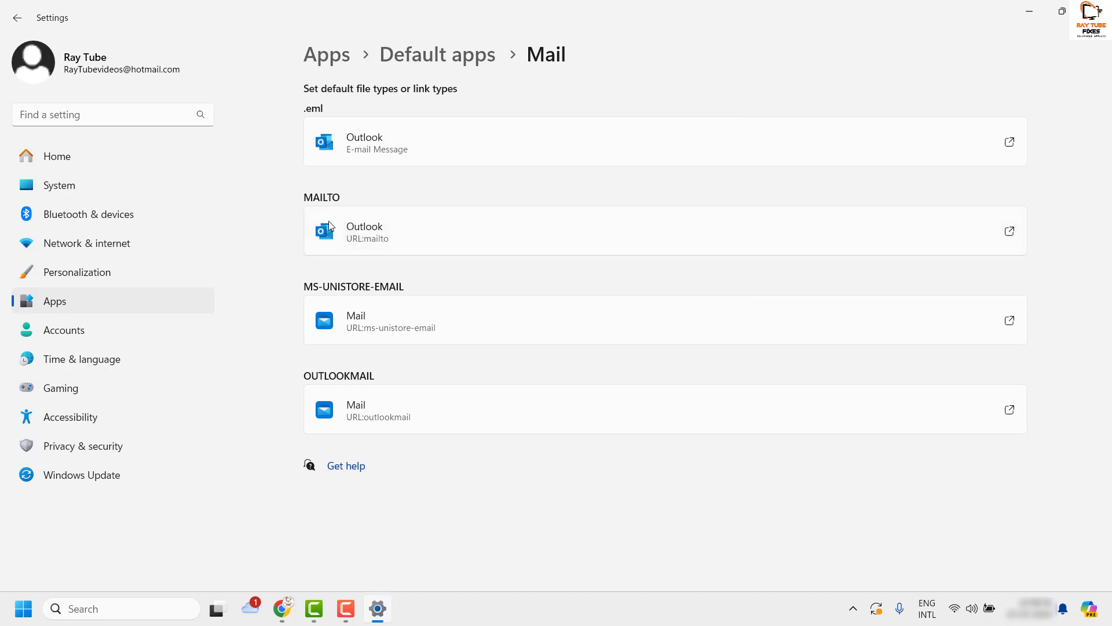
pyautogui.click(1011, 232)
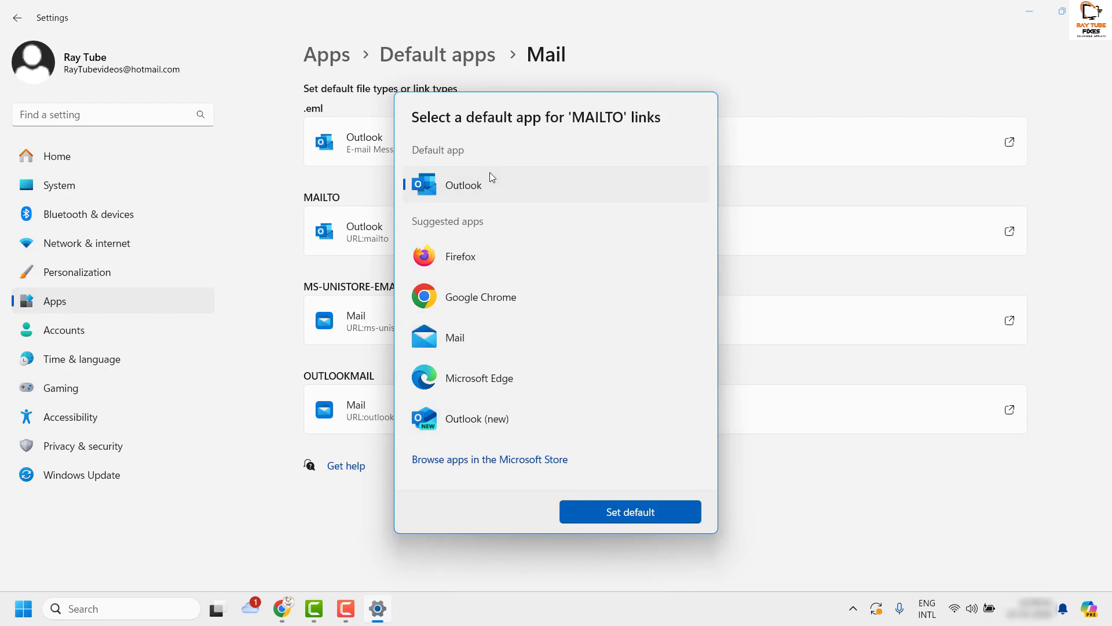
pyautogui.click(669, 507)
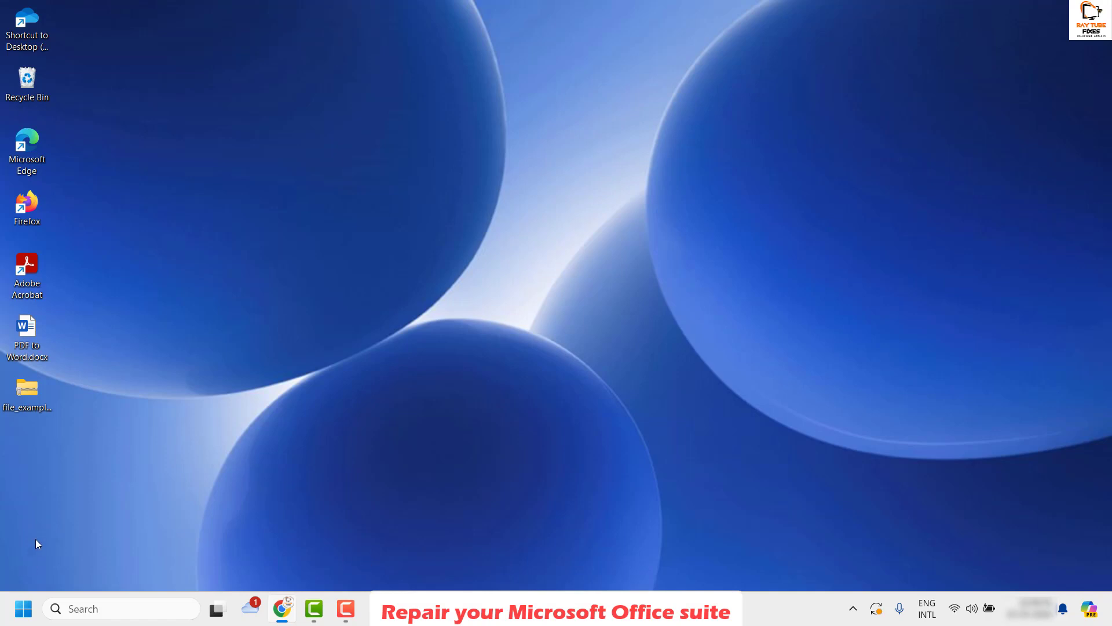
# Open Programs and Features by running appwiz.cpl.
pyautogui.rightClick(23, 613)
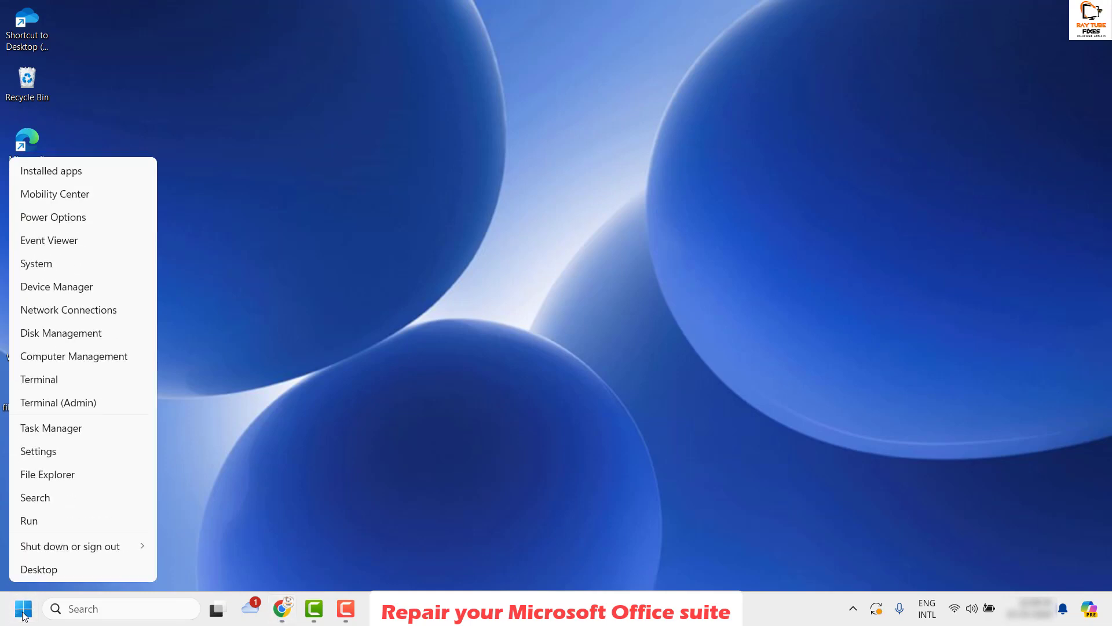
pyautogui.click(43, 521)
pyautogui.write('appwi')
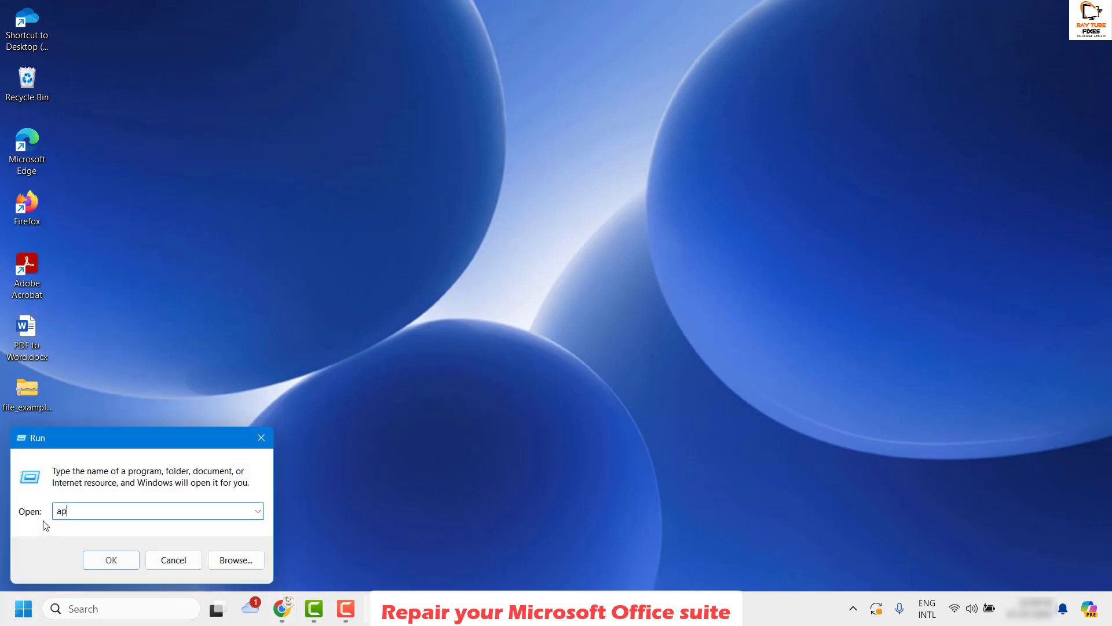
pyautogui.write('z.cpl')
pyautogui.click(110, 560)
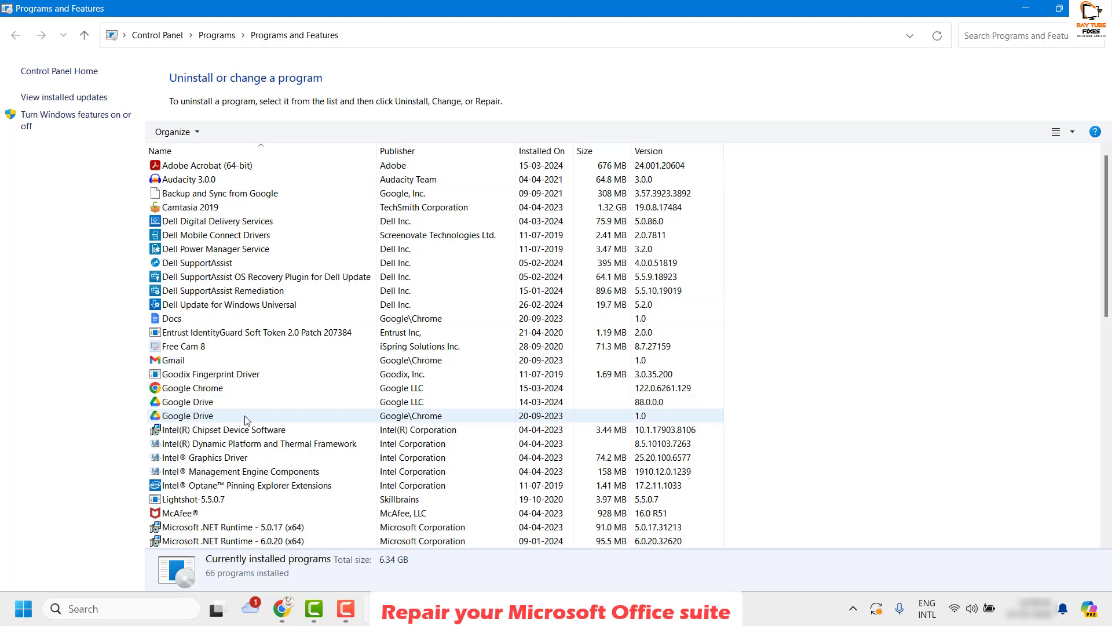
# Start an Online Repair of Microsoft Office Professional Plus 2019 - en-us.
pyautogui.click(196, 402)
pyautogui.scroll(-3, 232, 411)
pyautogui.scroll(-2, 231, 412)
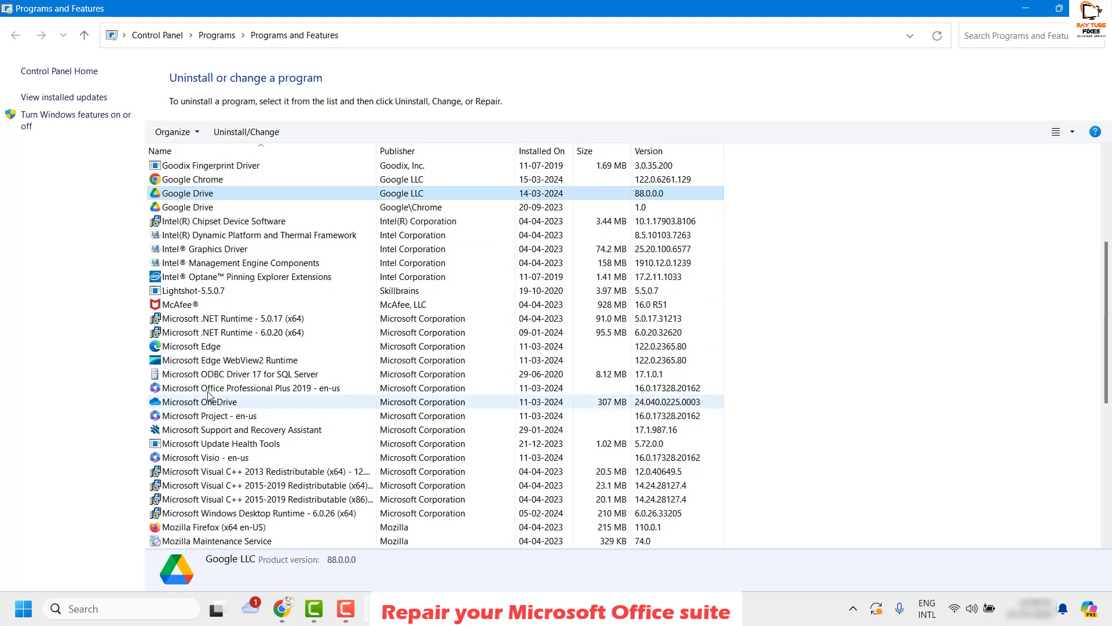
pyautogui.scroll(-2, 190, 440)
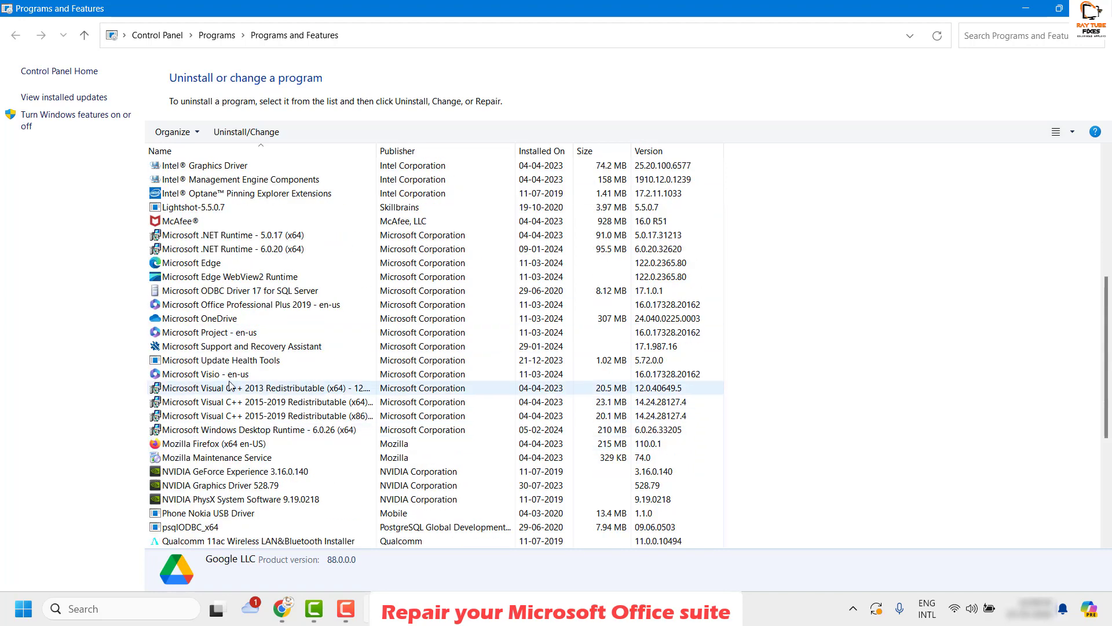
pyautogui.click(258, 306)
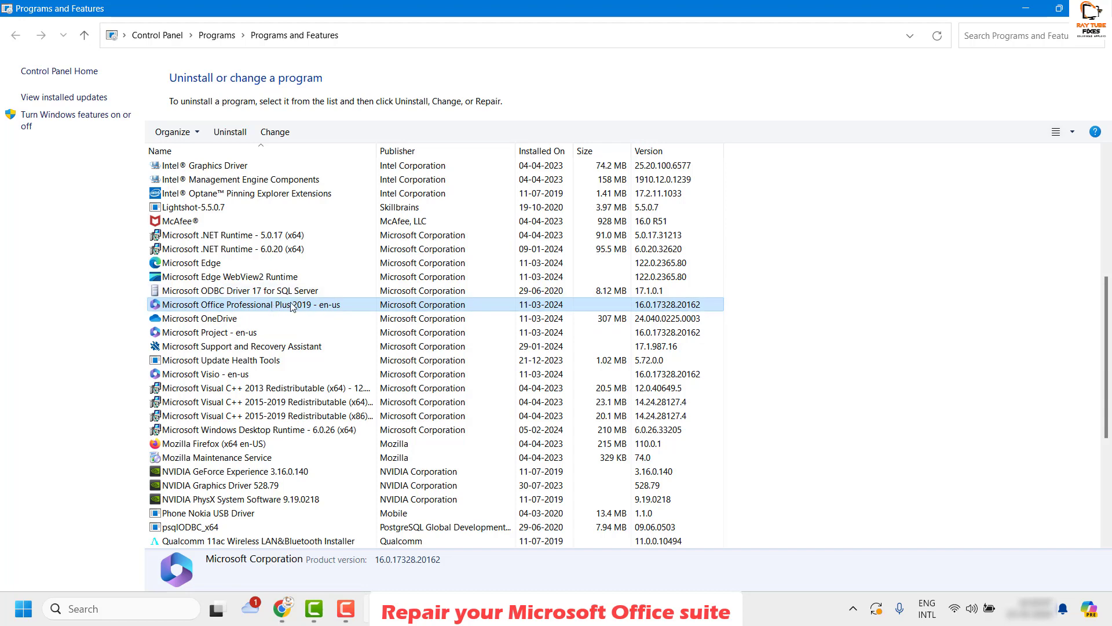
pyautogui.click(286, 135)
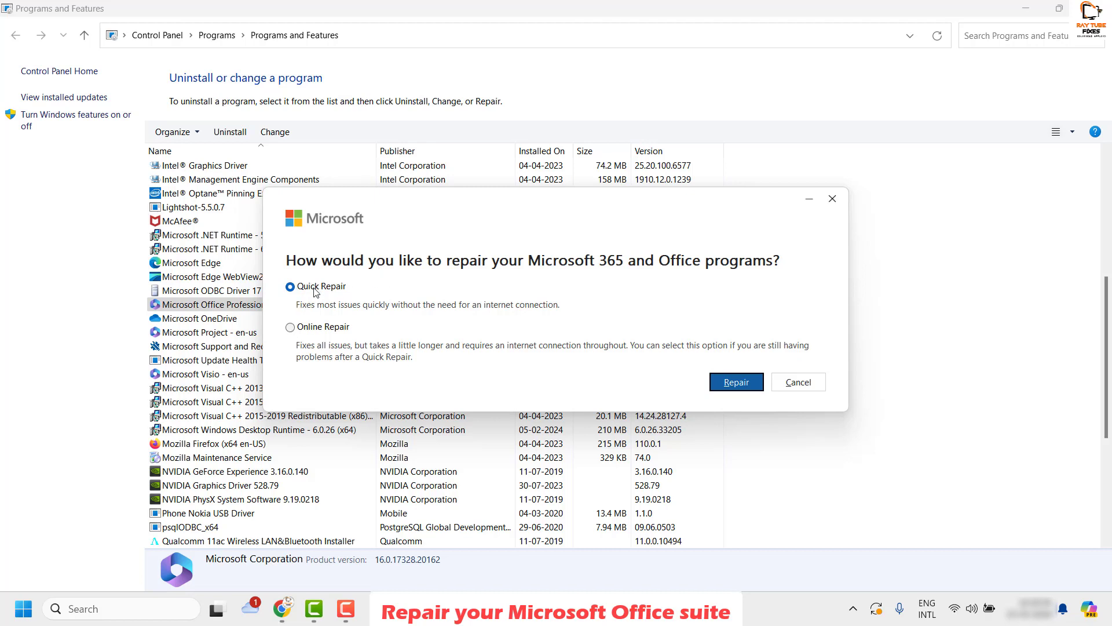
pyautogui.click(290, 328)
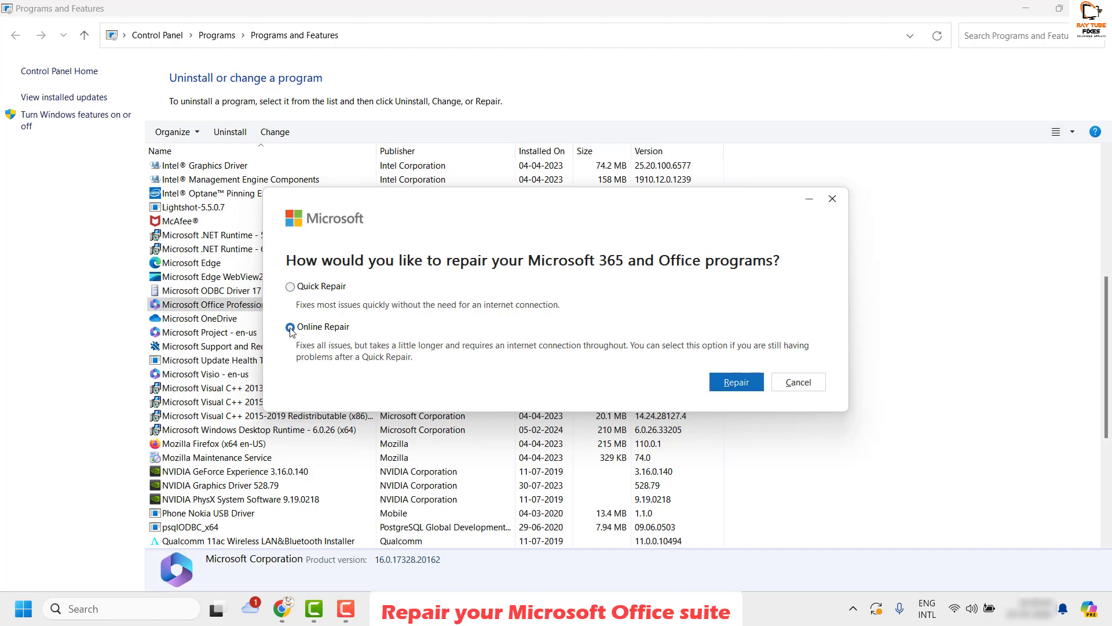
pyautogui.click(734, 383)
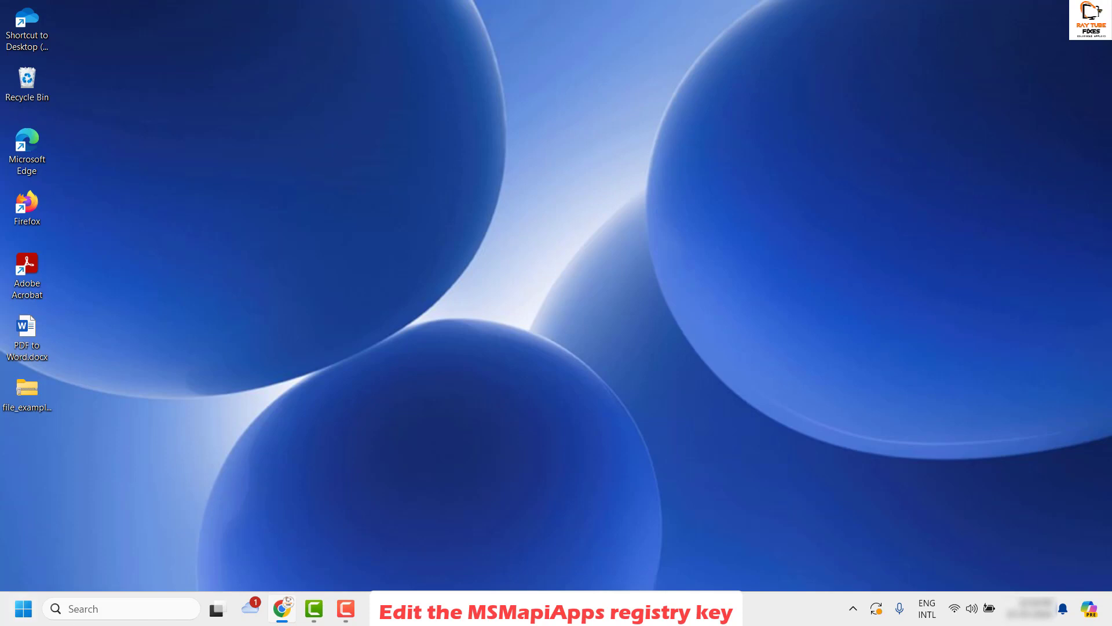
# Open the Registry Editor by running regedit.
pyautogui.rightClick(23, 609)
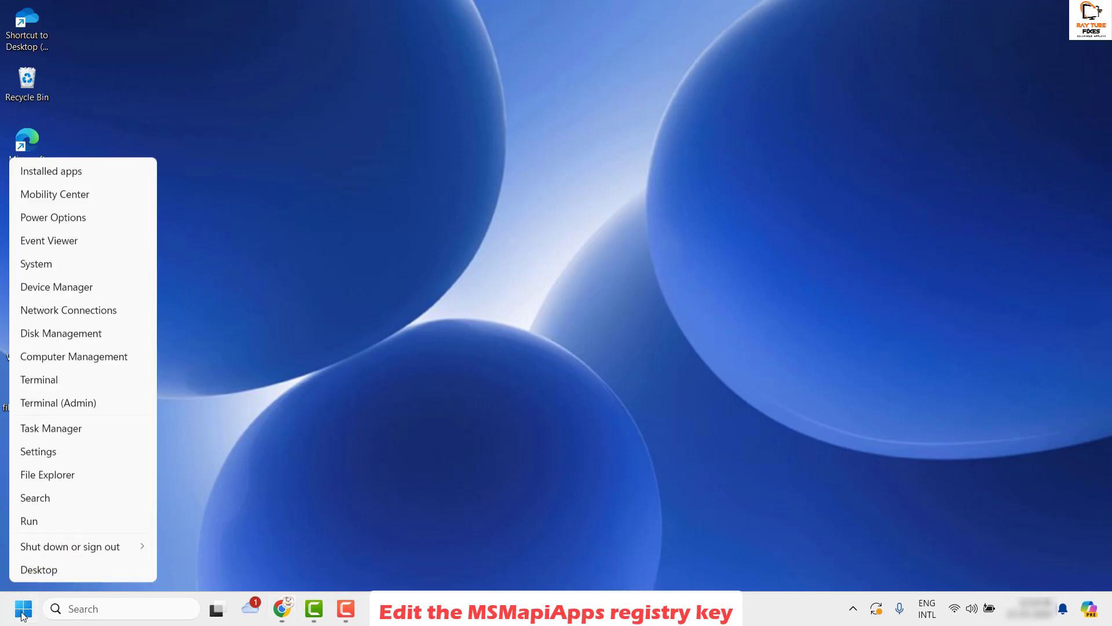
pyautogui.click(46, 519)
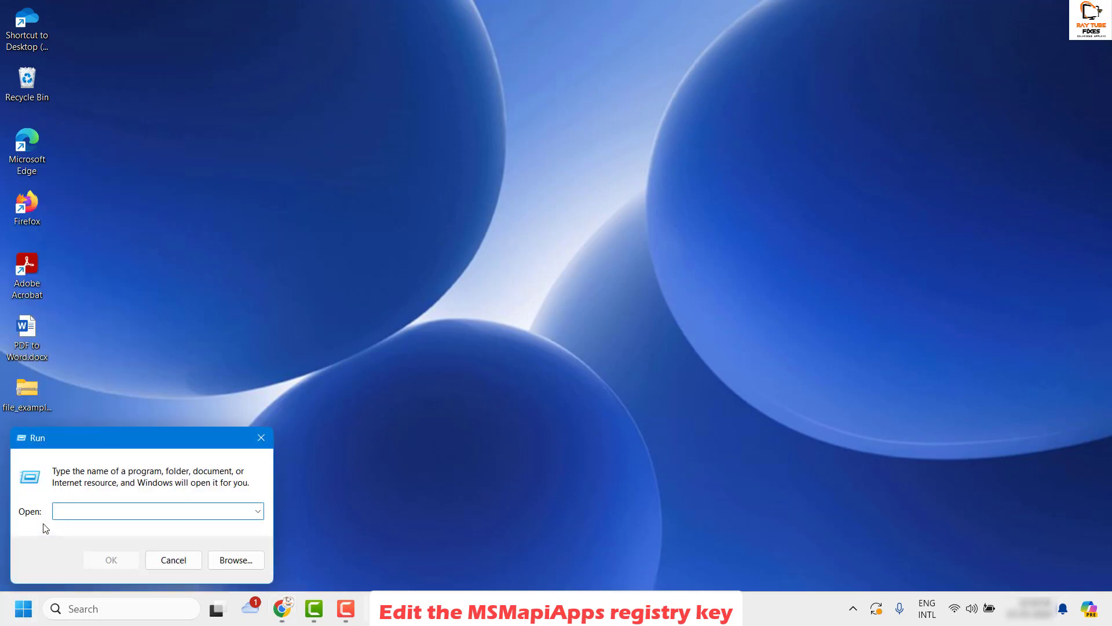
pyautogui.write('regedit')
pyautogui.press('Return')
pyautogui.press('super+r')
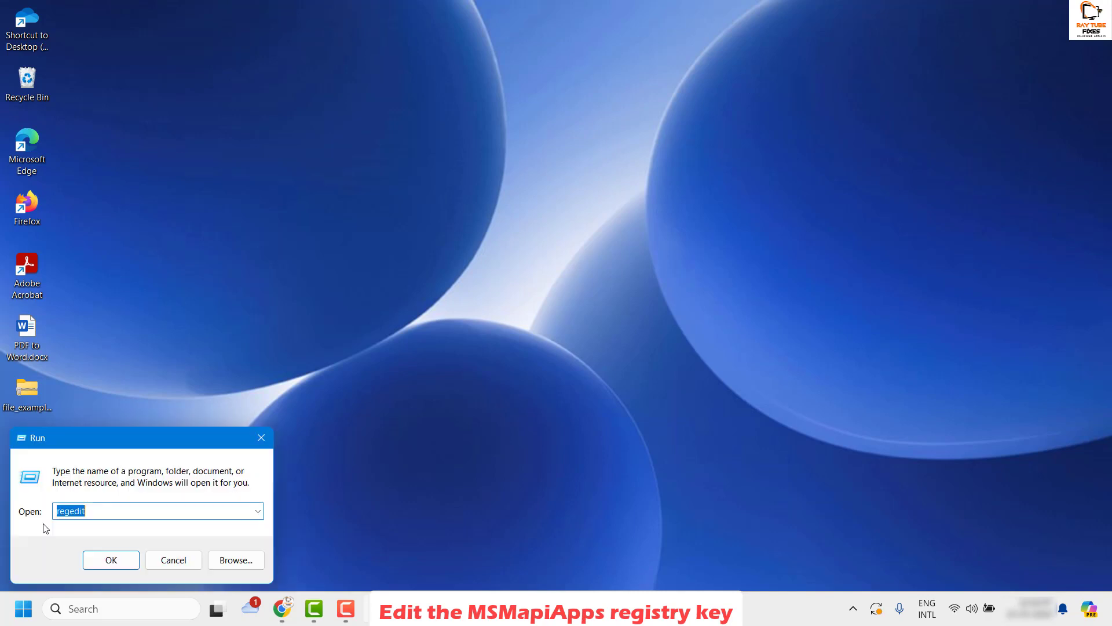
pyautogui.press('Return')
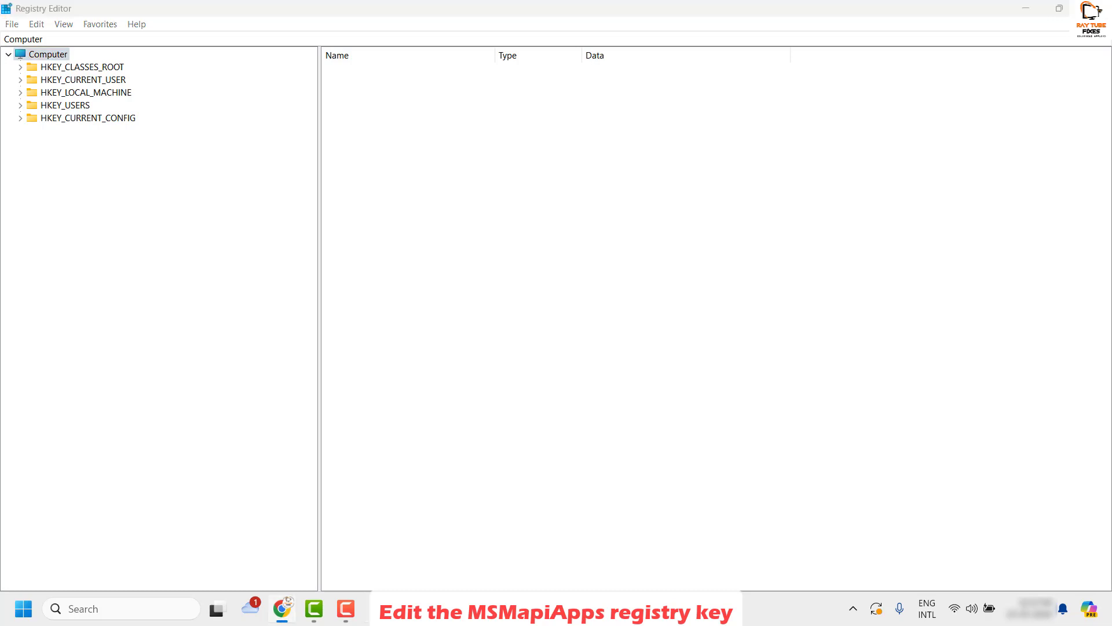
# Go to the registry key HKEY_LOCAL_MACHINE\SOFTWARE\Microsoft\Windows Messaging Subsystem\MSMapiApps.
pyautogui.click(209, 39)
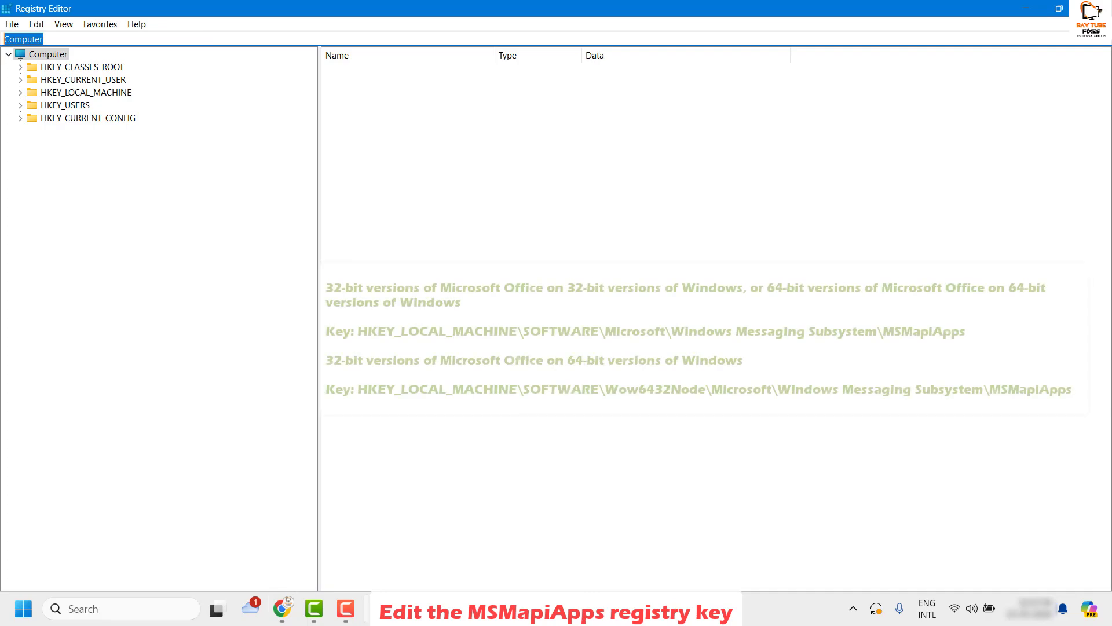
pyautogui.write('HKEY_LOCAL_MACHINE\\SOFTWARE\\Microsoft\\Windows Messaging Subsystem\\MSMapiApps')
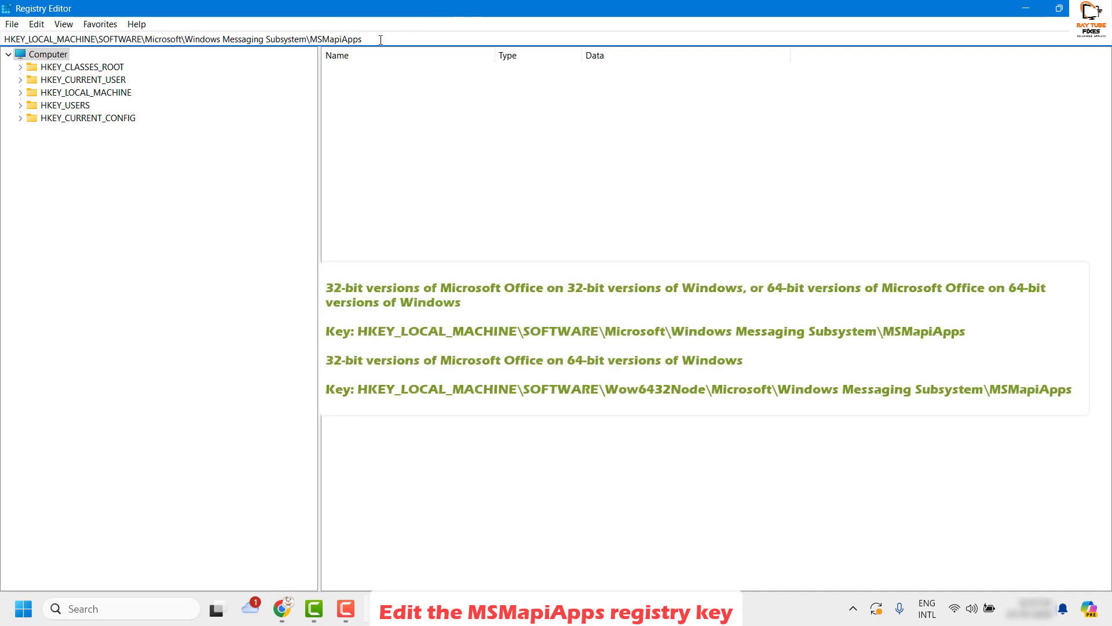
pyautogui.press('Return')
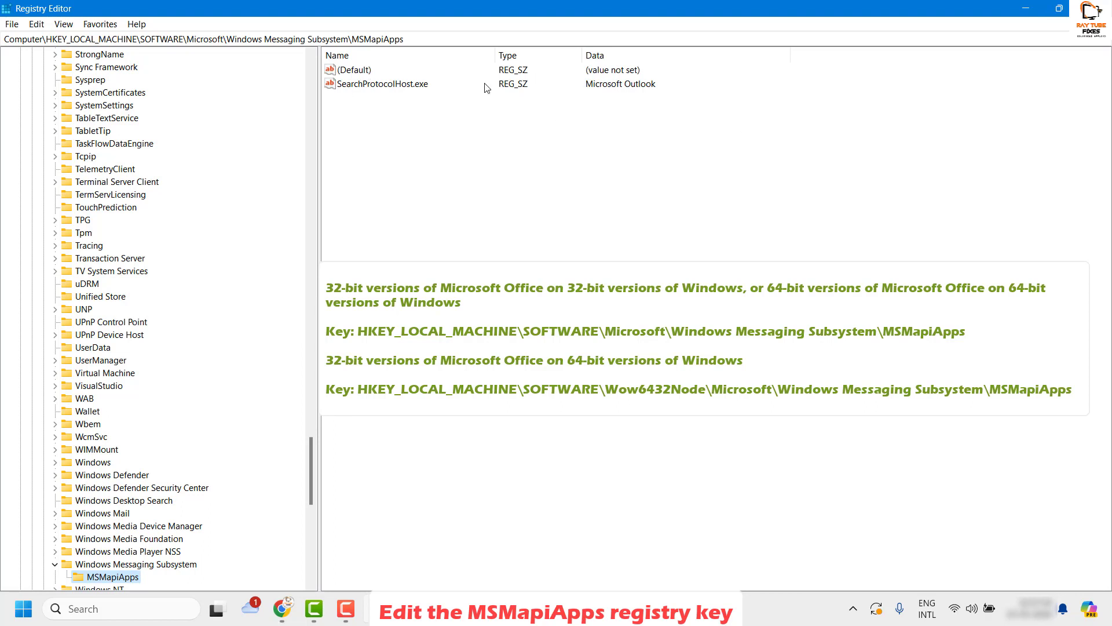
# Check the actions available for the (Default) value in MSMapiApps, and return to the MSMapiApps key.
pyautogui.click(350, 75)
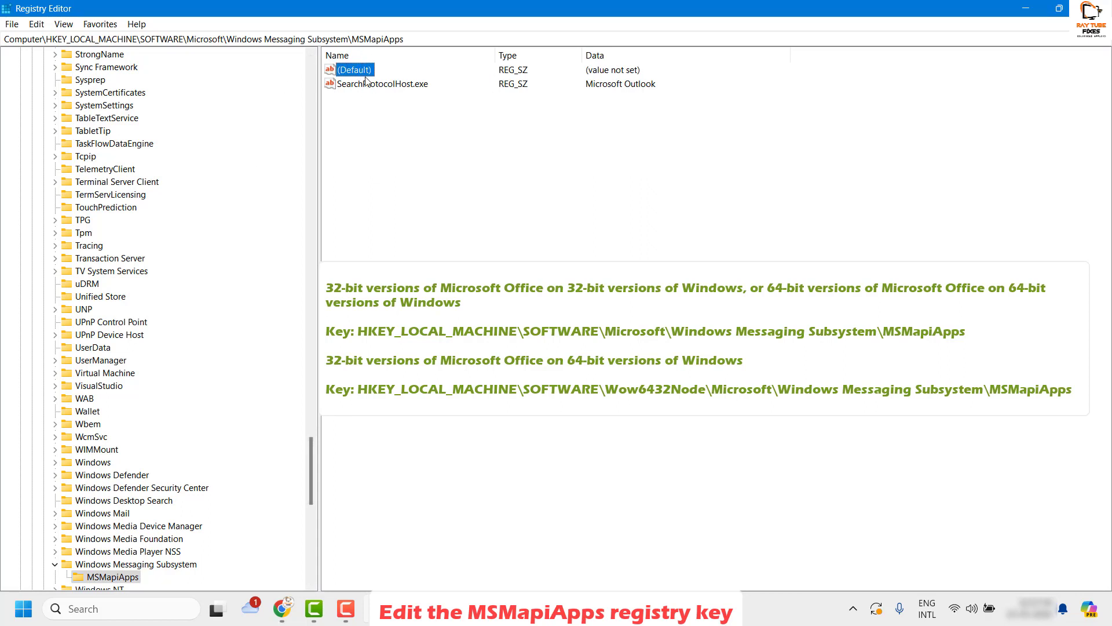
pyautogui.rightClick(359, 71)
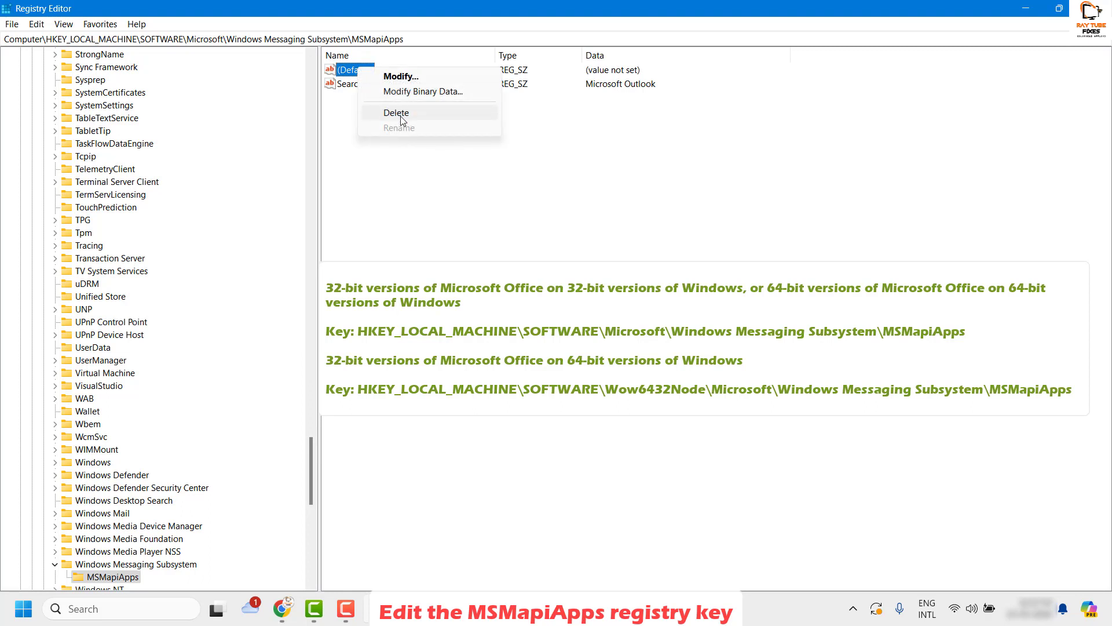
pyautogui.press('Escape')
pyautogui.click(112, 580)
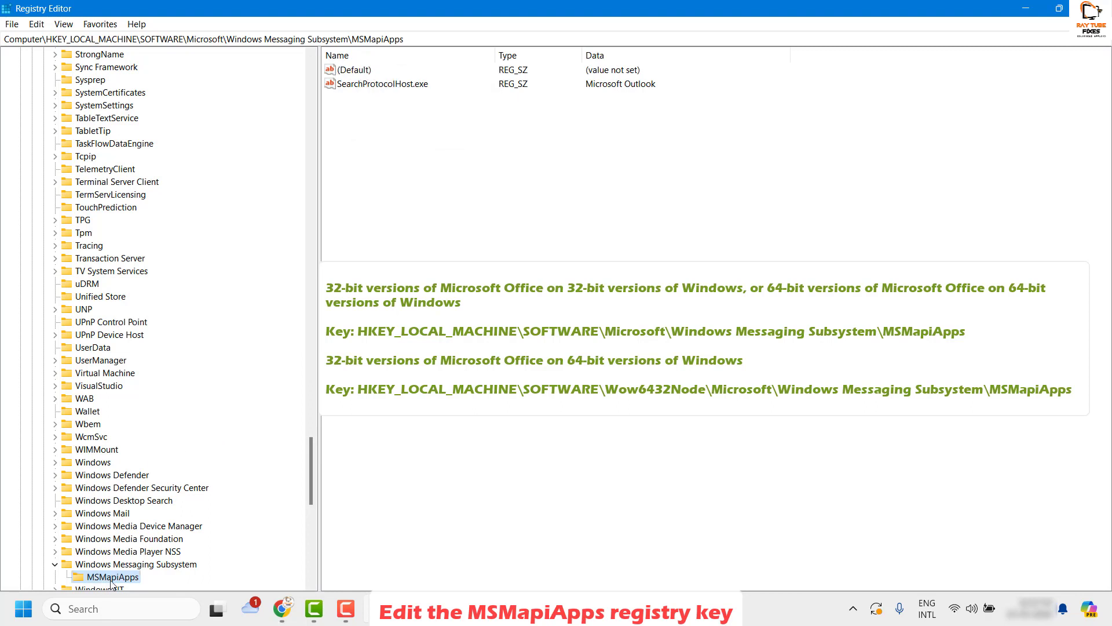
# Go to the registry key HKEY_LOCAL_MACHINE\SOFTWARE\Wow6432Node\Microsoft\Windows Messaging Subsystem\MSMapiApps.
pyautogui.hotkey('alt', 'Tab')
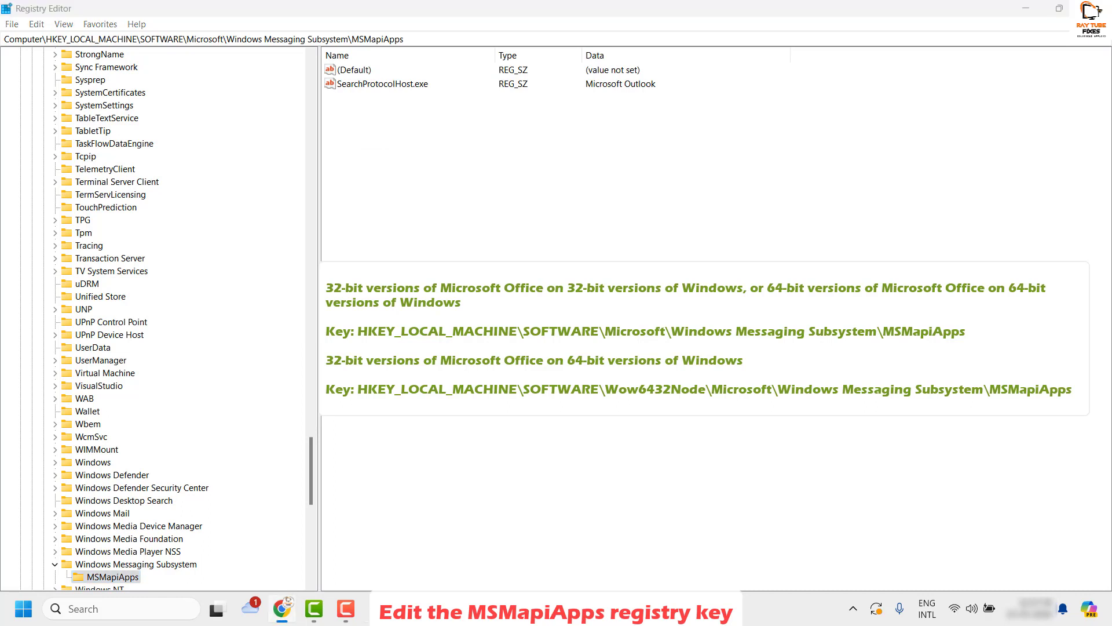
pyautogui.click(416, 38)
pyautogui.write('HKEY_LOCAL_MACHINE\\SOFTWARE\\Wow6432Node\\Microsoft\\Windows Messaging Subsystem\\MSMapiApps')
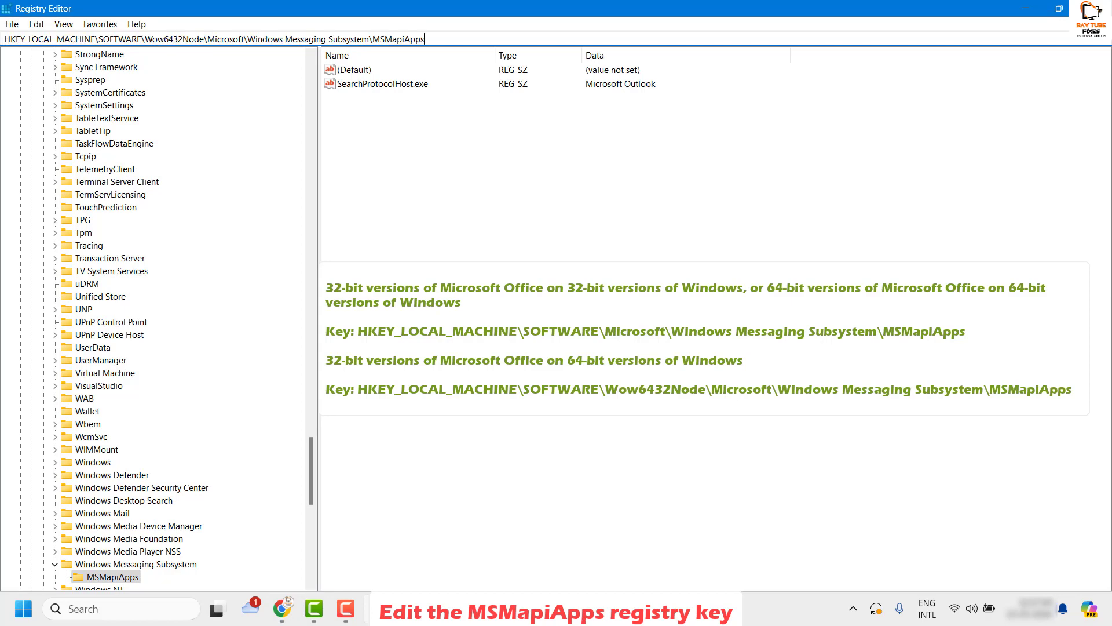
pyautogui.press('Return')
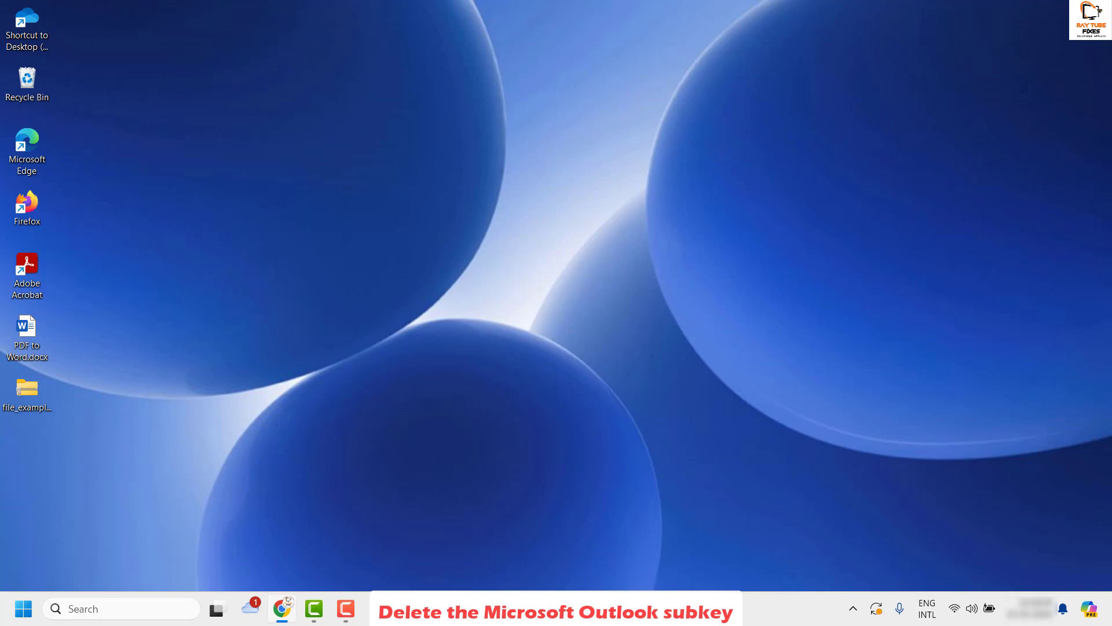
# Open the Registry Editor by running regedit.
pyautogui.rightClick(25, 618)
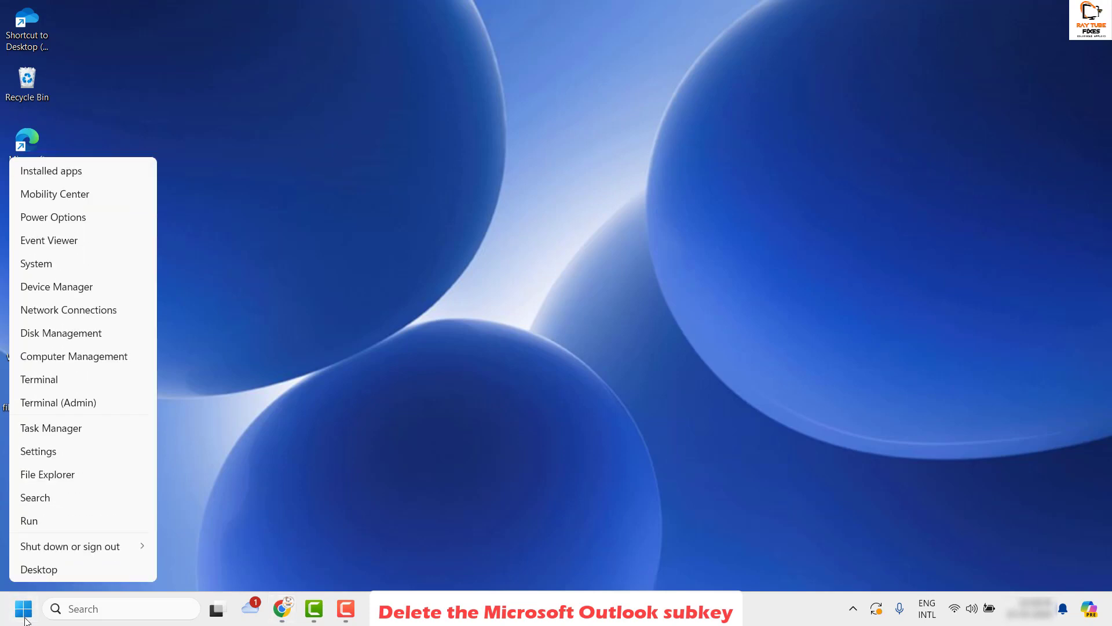
pyautogui.press('Escape')
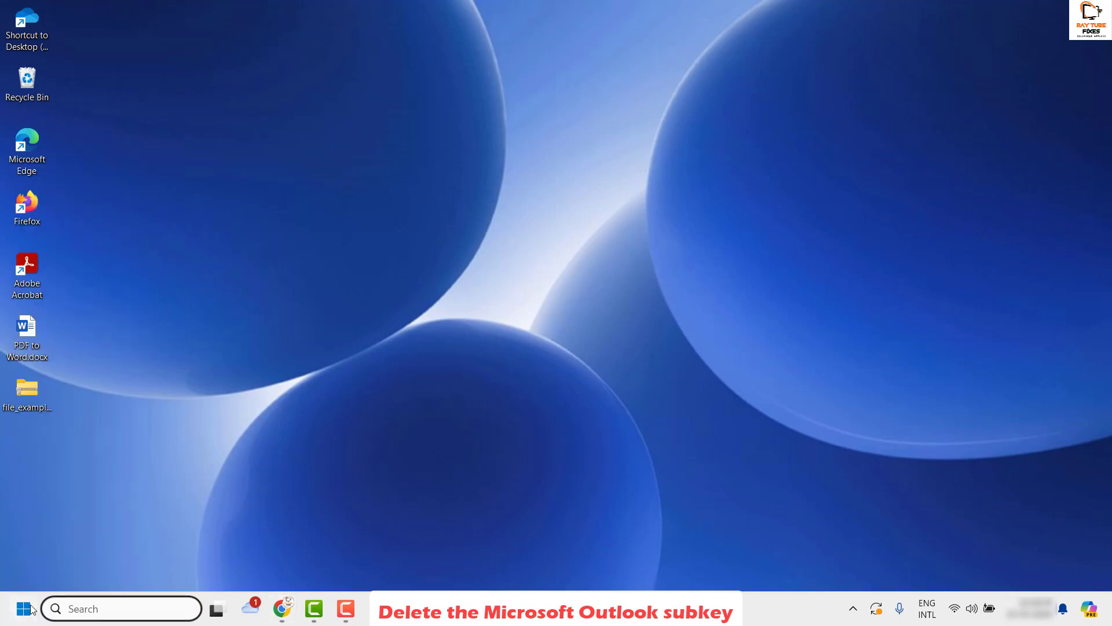
pyautogui.rightClick(31, 607)
pyautogui.click(51, 517)
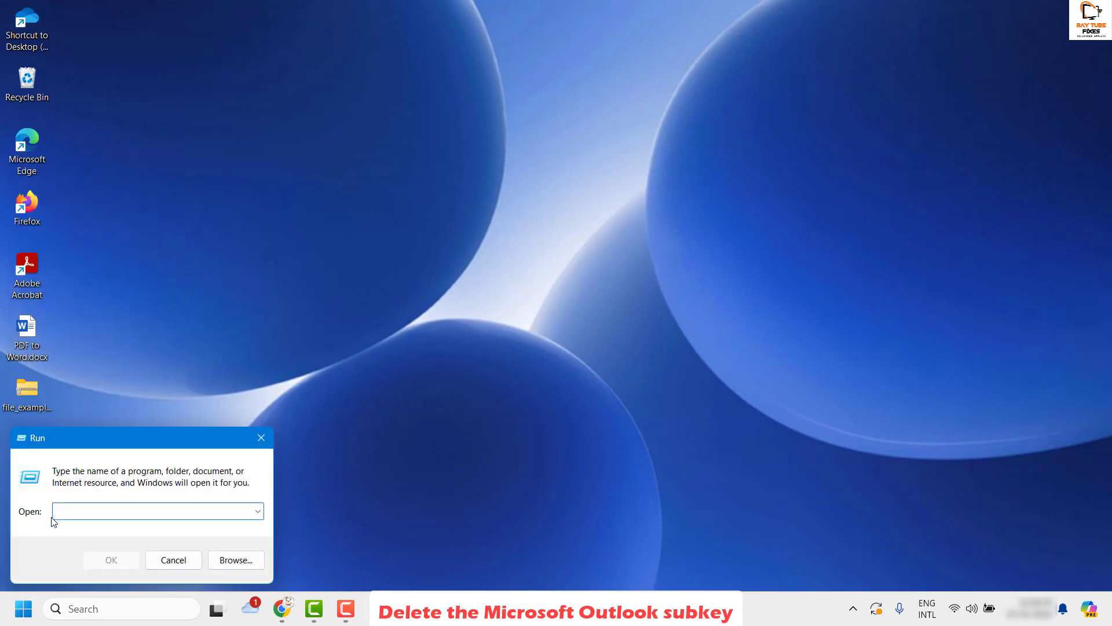
pyautogui.write('regedit')
pyautogui.press('Return')
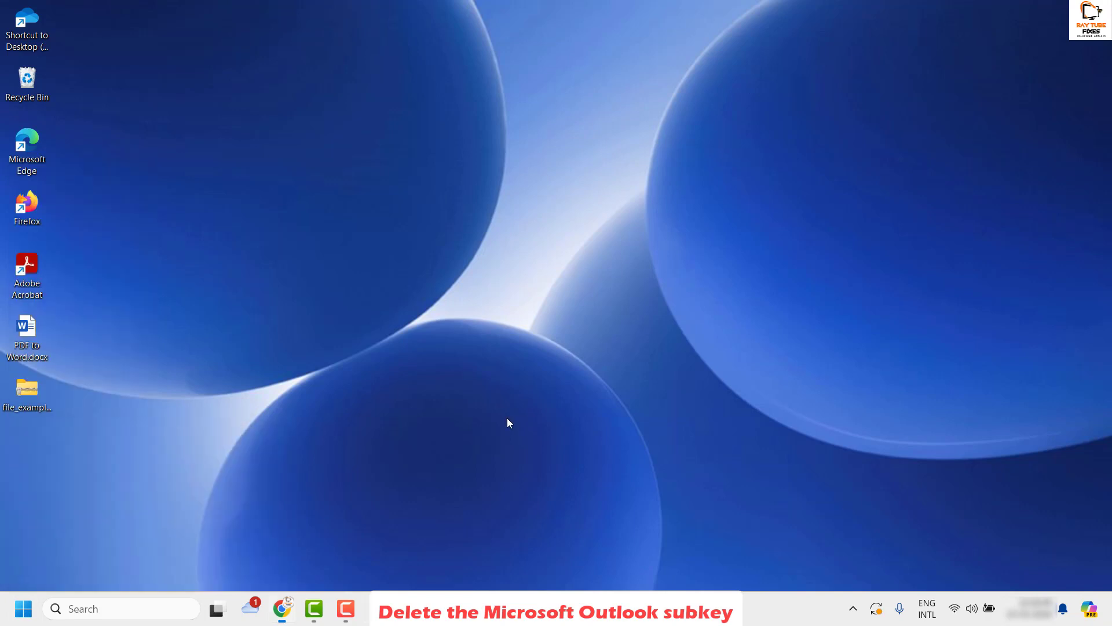
# Collapse the open registry branches from Windows Messaging Subsystem up to HKEY_LOCAL_MACHINE.
pyautogui.press('Left')
pyautogui.press('Left')
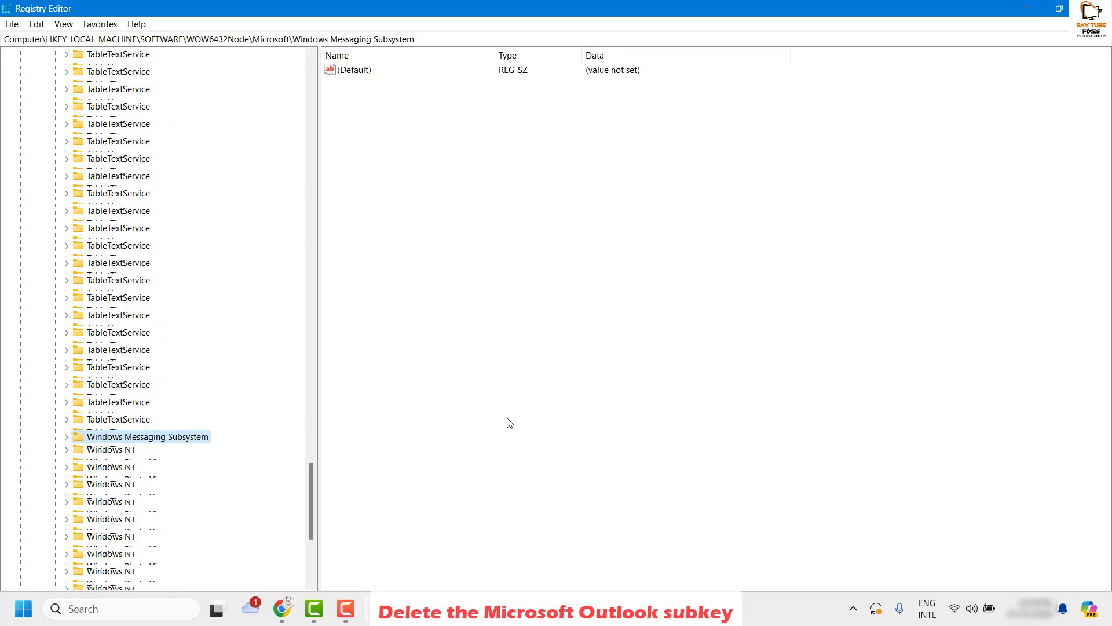
pyautogui.press('Left')
pyautogui.press('Left')
pyautogui.press('Left')
pyautogui.press('Left')
pyautogui.press('Left')
pyautogui.press('Left')
pyautogui.press('Left')
pyautogui.press('Left')
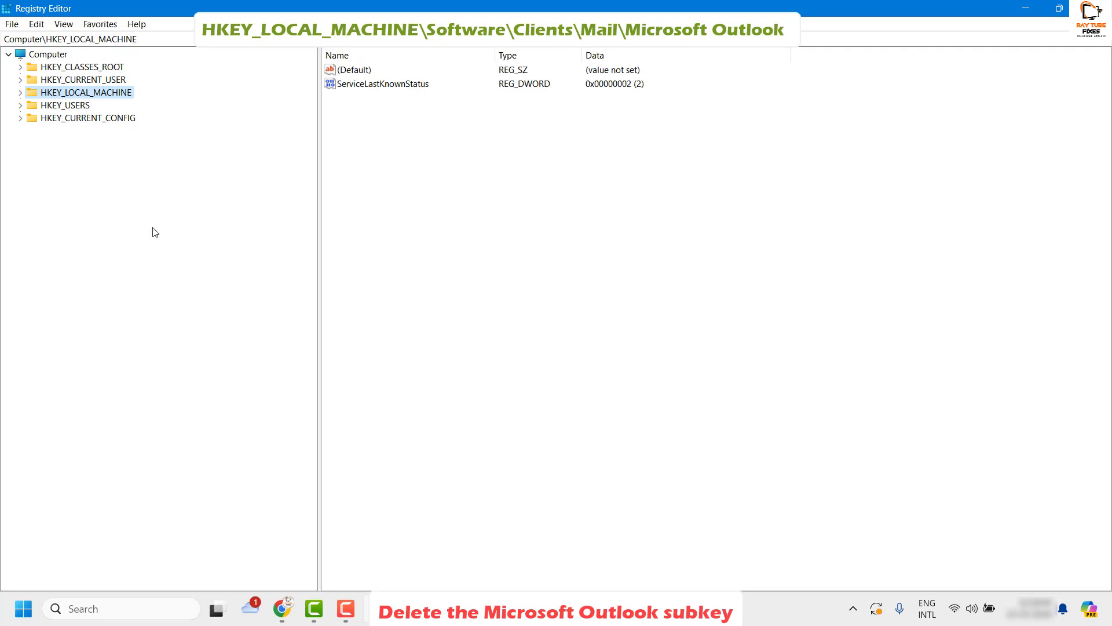
# Go to the registry key HKEY_LOCAL_MACHINE\SOFTWARE\Clients\Mail\Microsoft Outlook by expanding the tree.
pyautogui.click(20, 93)
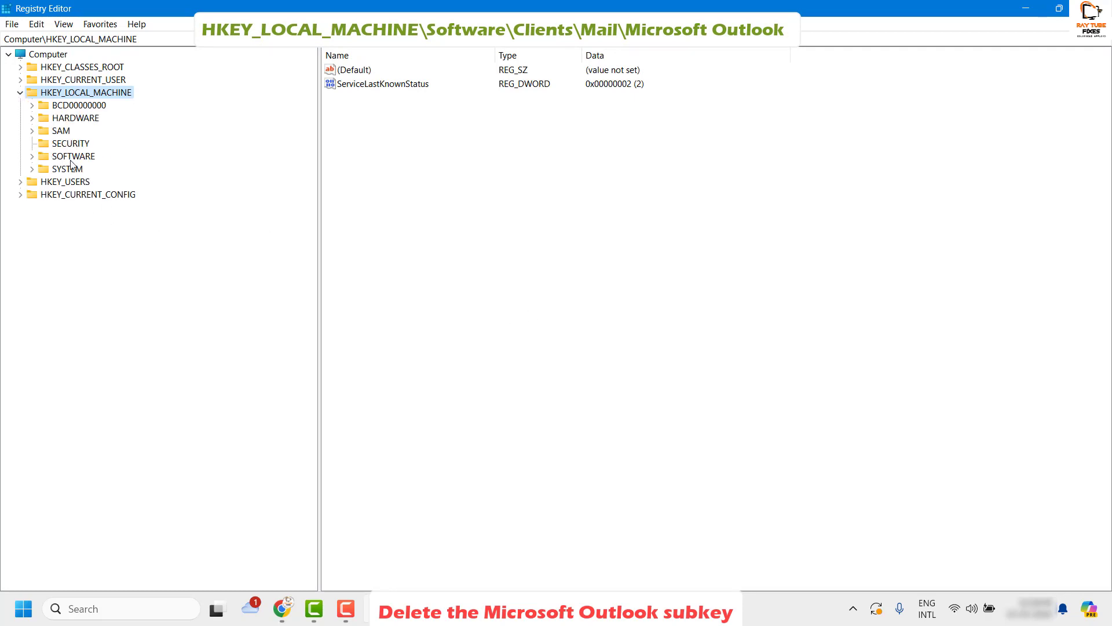
pyautogui.click(32, 156)
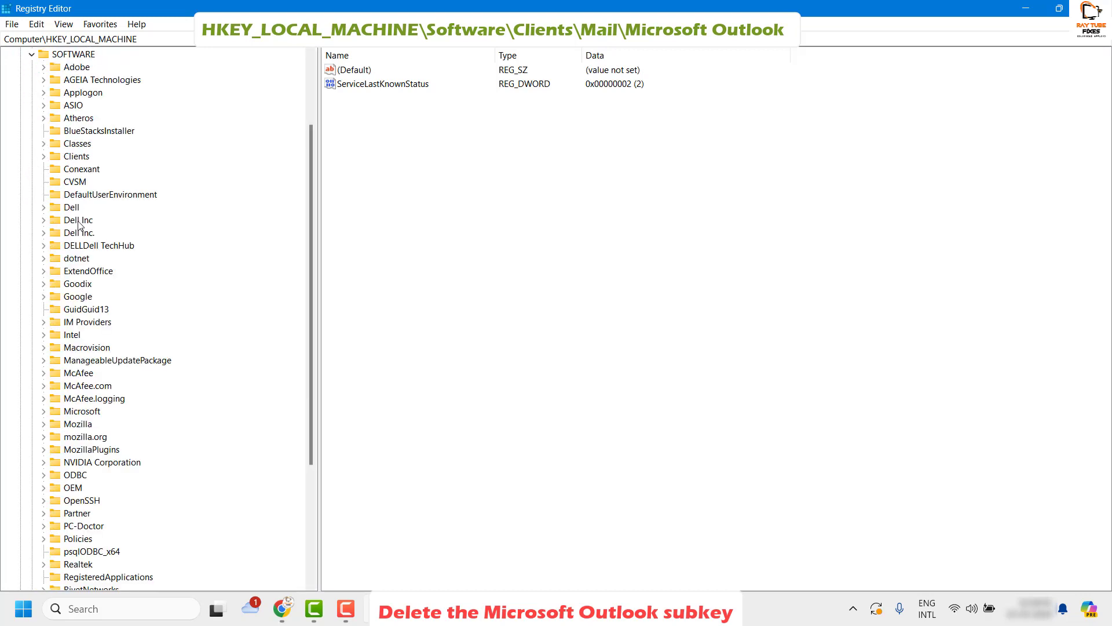
pyautogui.click(105, 403)
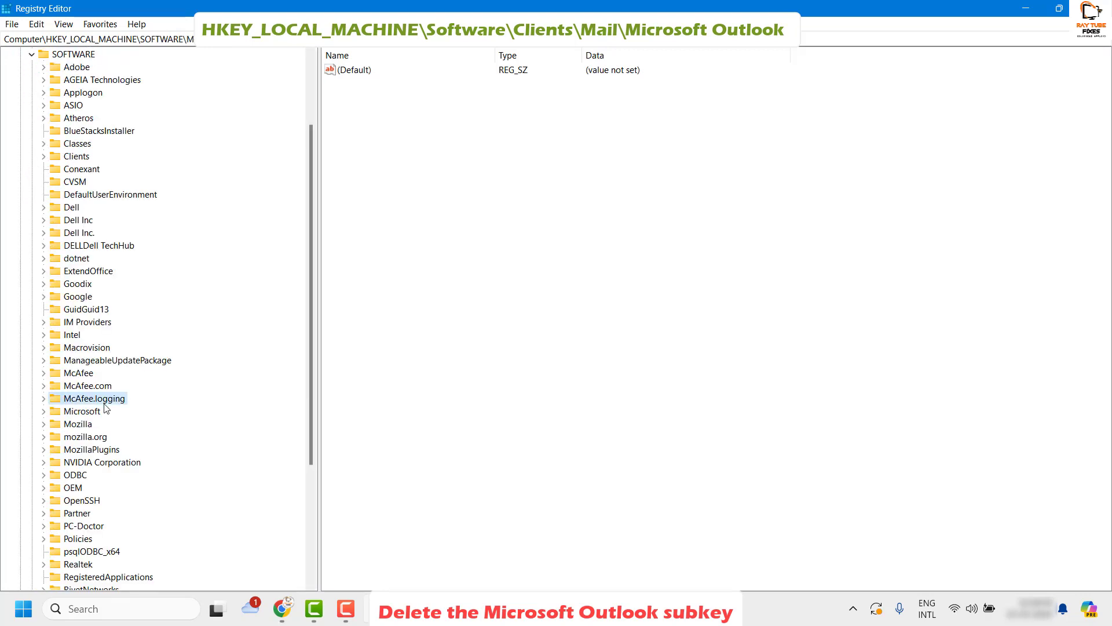
pyautogui.press('c')
pyautogui.press('l')
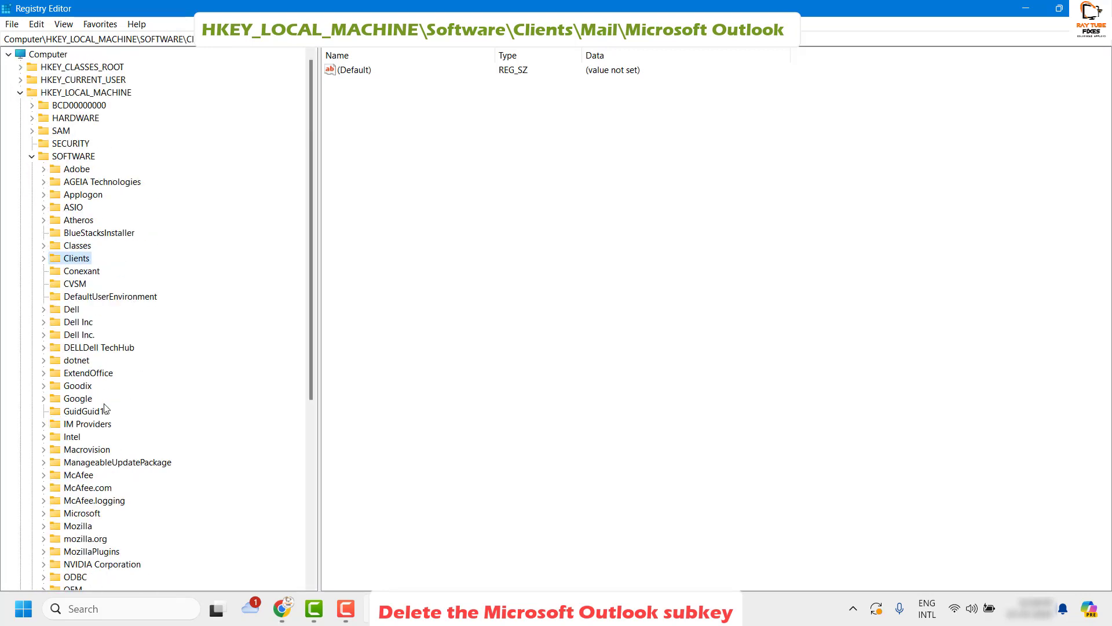
pyautogui.press('Right')
pyautogui.press('Right')
pyautogui.press('m')
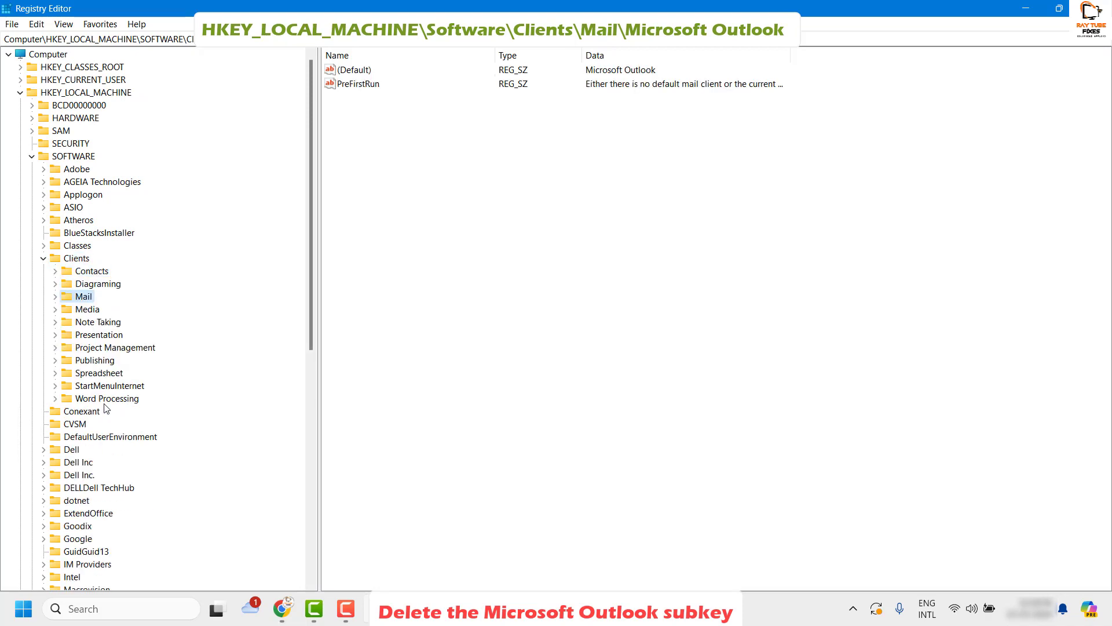
pyautogui.press('Right')
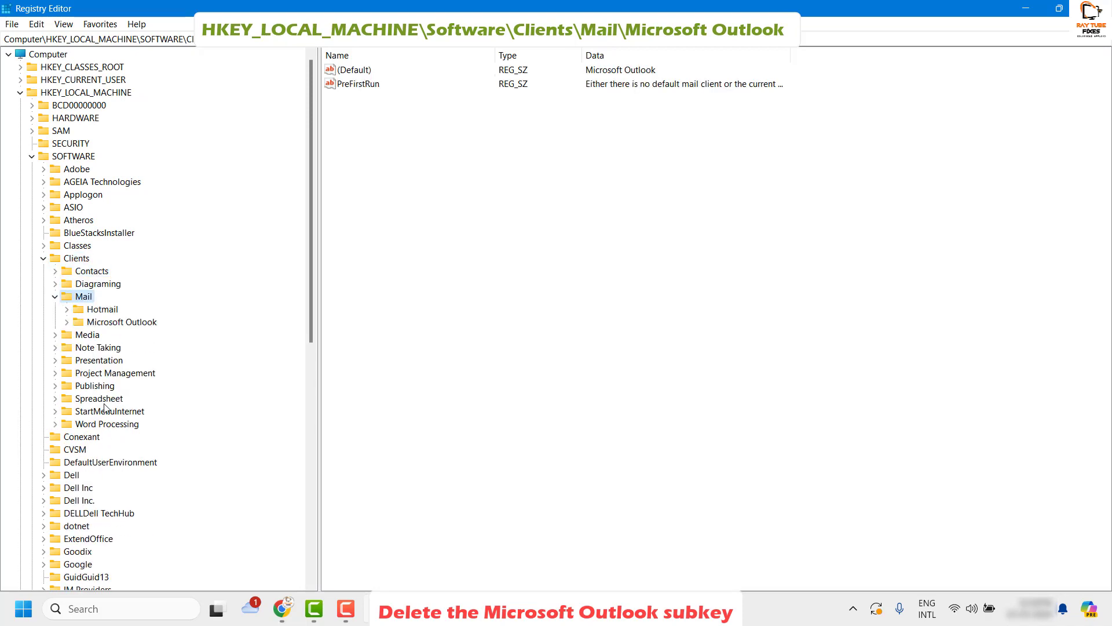
pyautogui.press('Down')
pyautogui.press('Down')
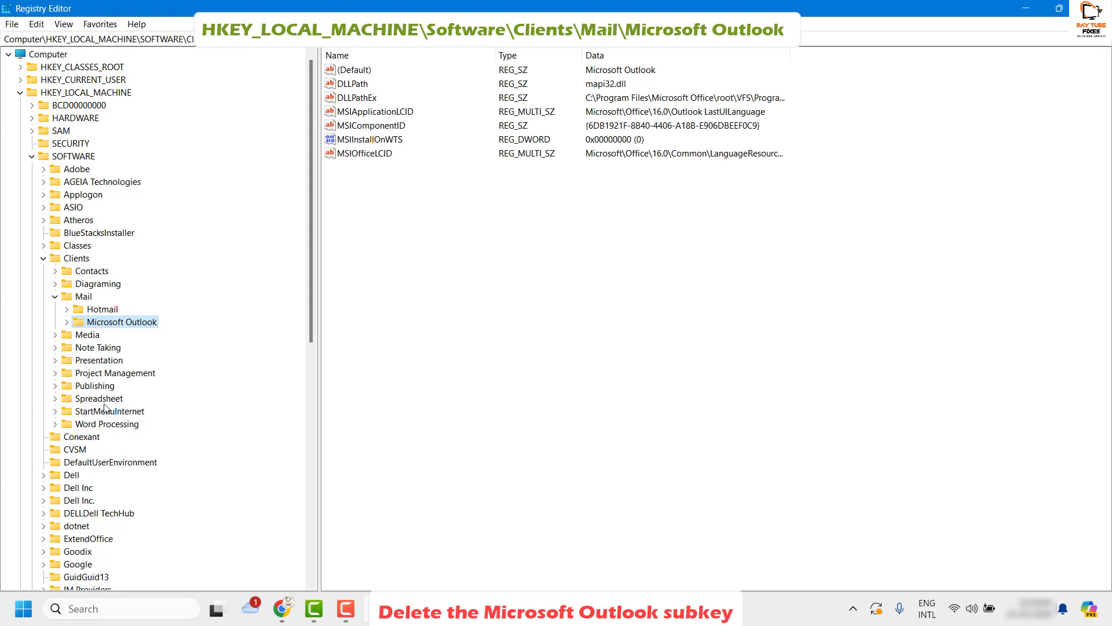
# Delete the Microsoft Outlook subkey under Clients\Mail and confirm the deletion.
pyautogui.rightClick(131, 324)
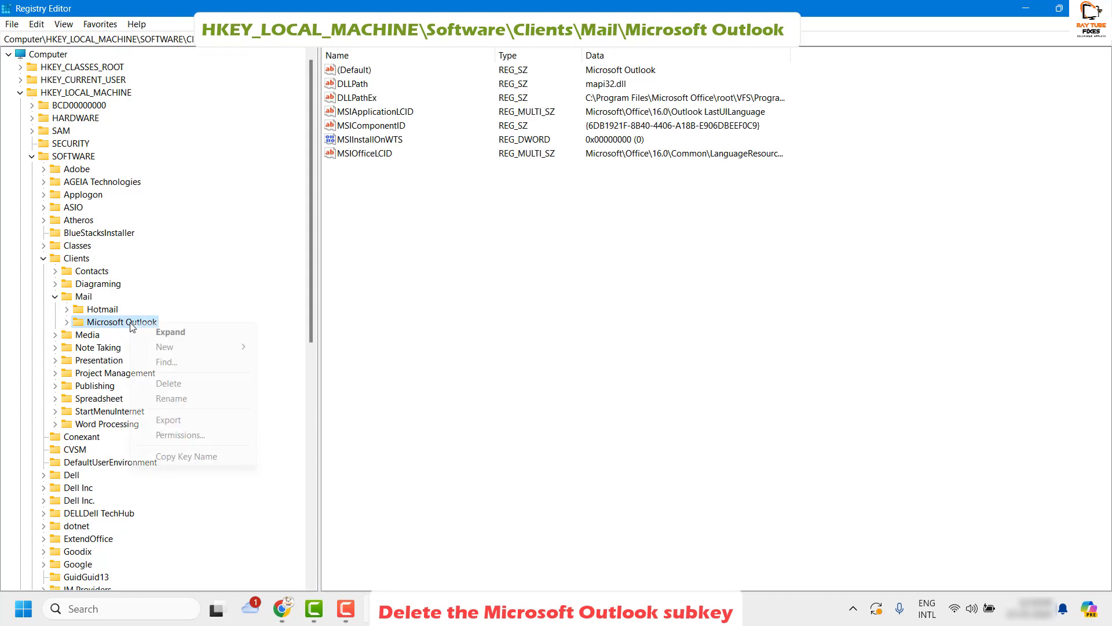
pyautogui.click(187, 382)
pyautogui.click(620, 302)
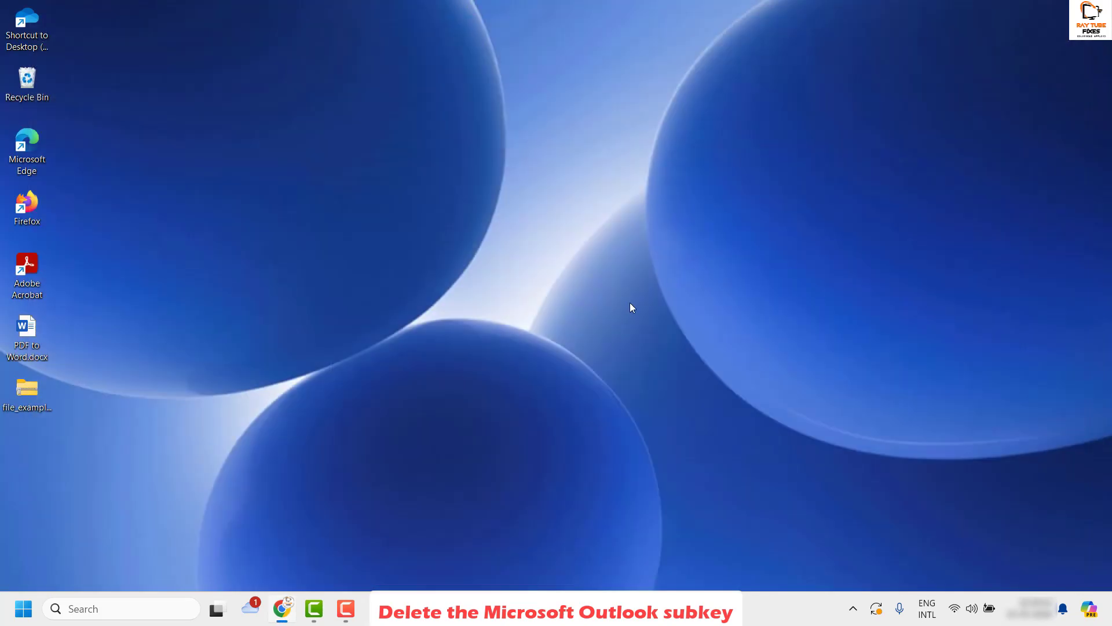
# Switch to Outlook by running outlook, and minimise its window once the inbox has loaded.
pyautogui.press('super+r')
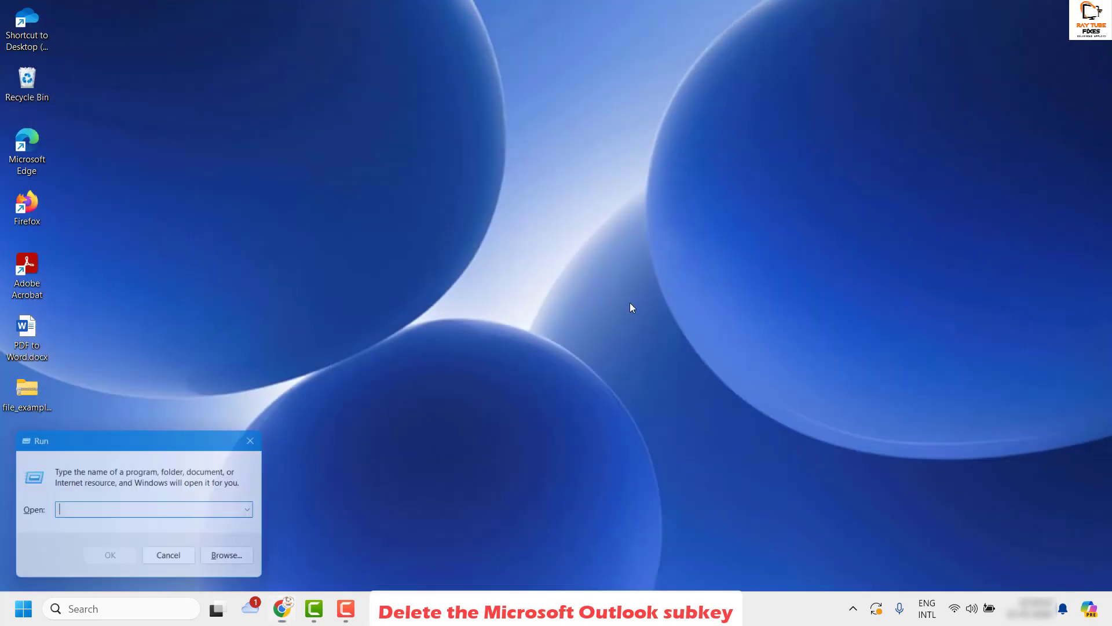
pyautogui.write('outlook')
pyautogui.press('Return')
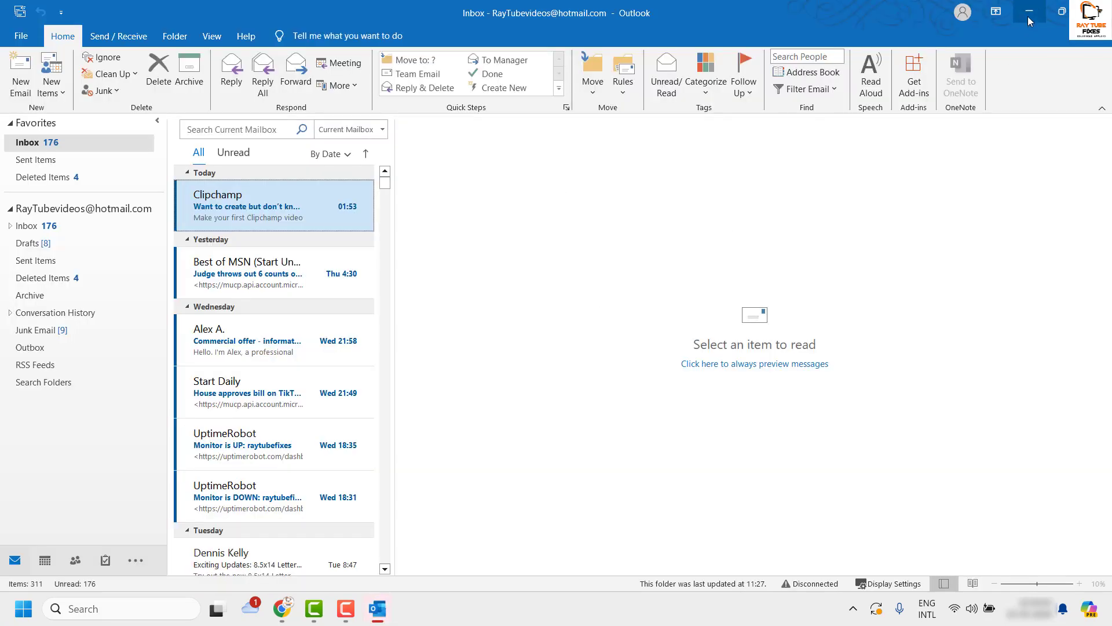
pyautogui.click(1029, 21)
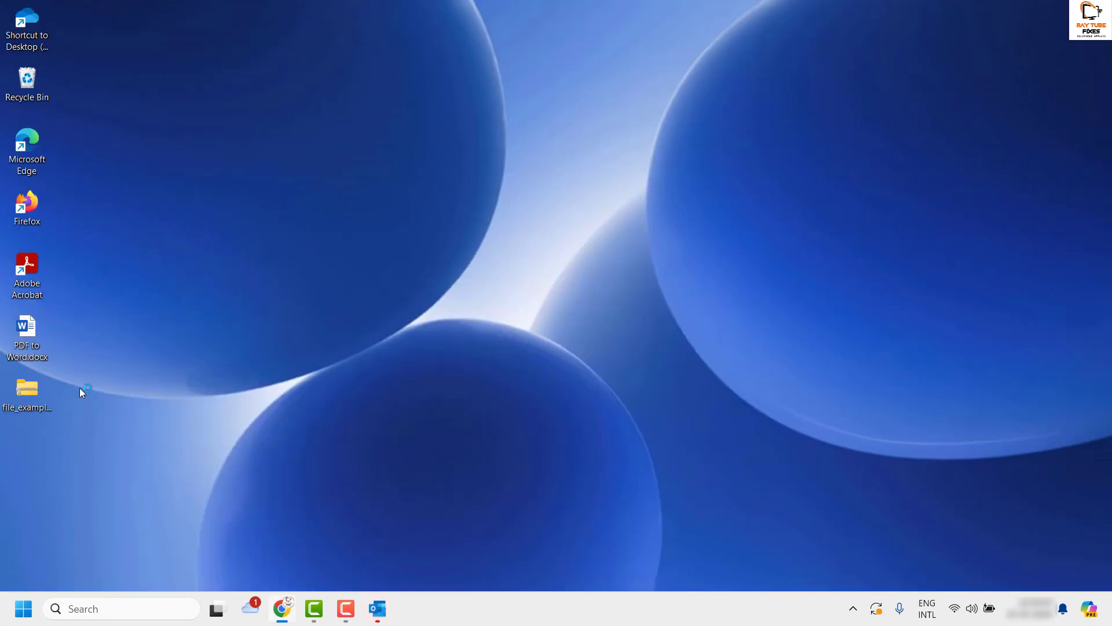
# Select PDF to Word.docx on the desktop and open its available file actions.
pyautogui.click(27, 336)
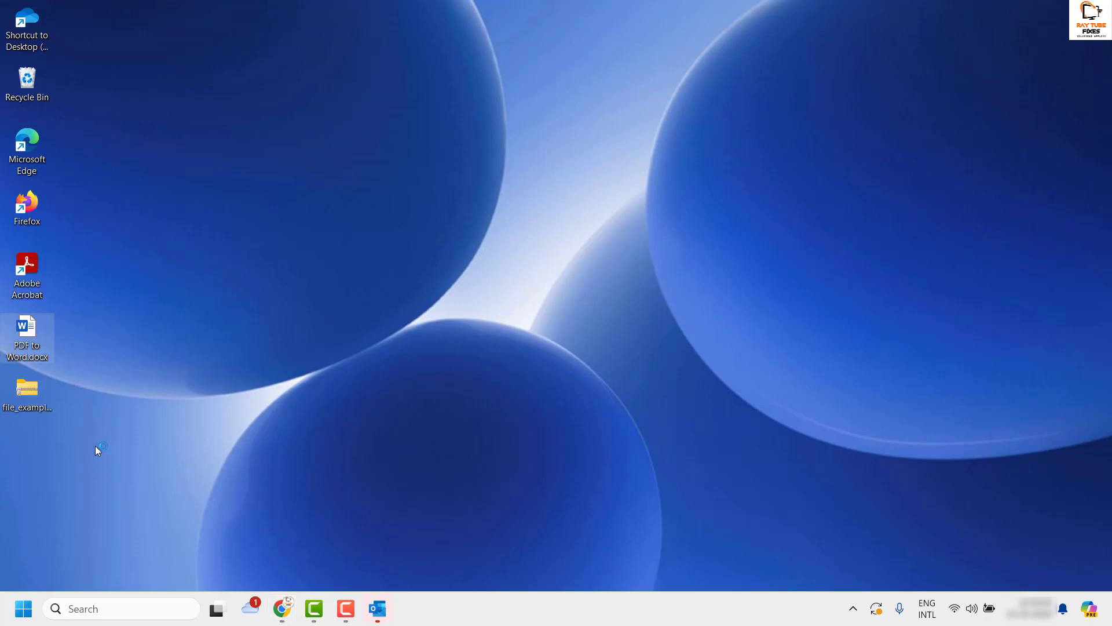
pyautogui.rightClick(26, 354)
pyautogui.click(622, 285)
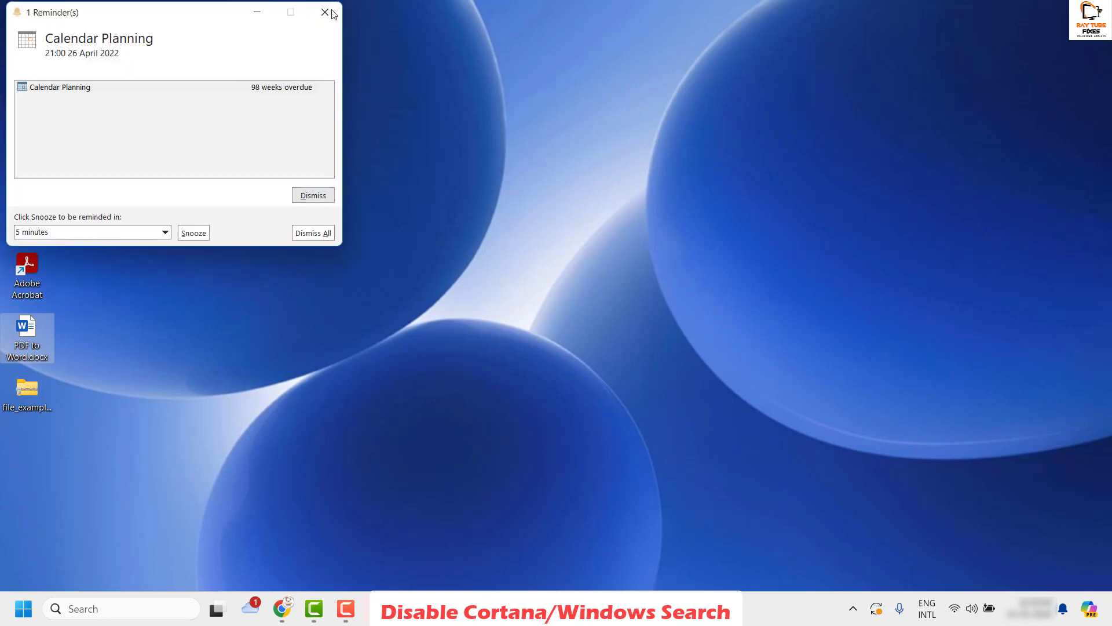
# Close the Calendar Planning reminder and reopen the Registry Editor by running regedit.
pyautogui.click(325, 12)
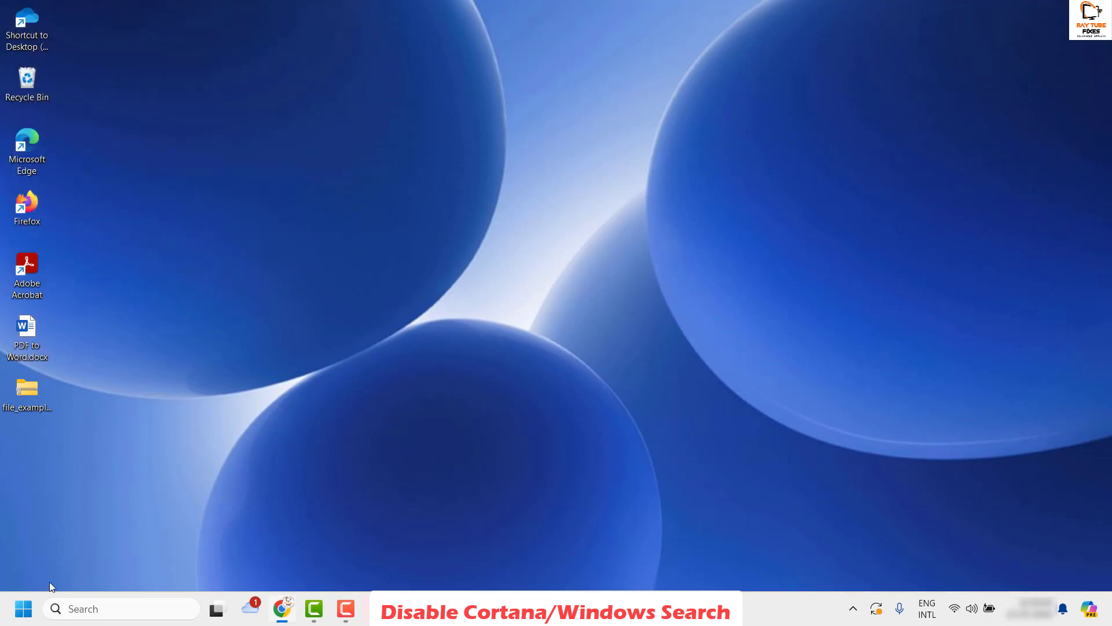
pyautogui.rightClick(23, 609)
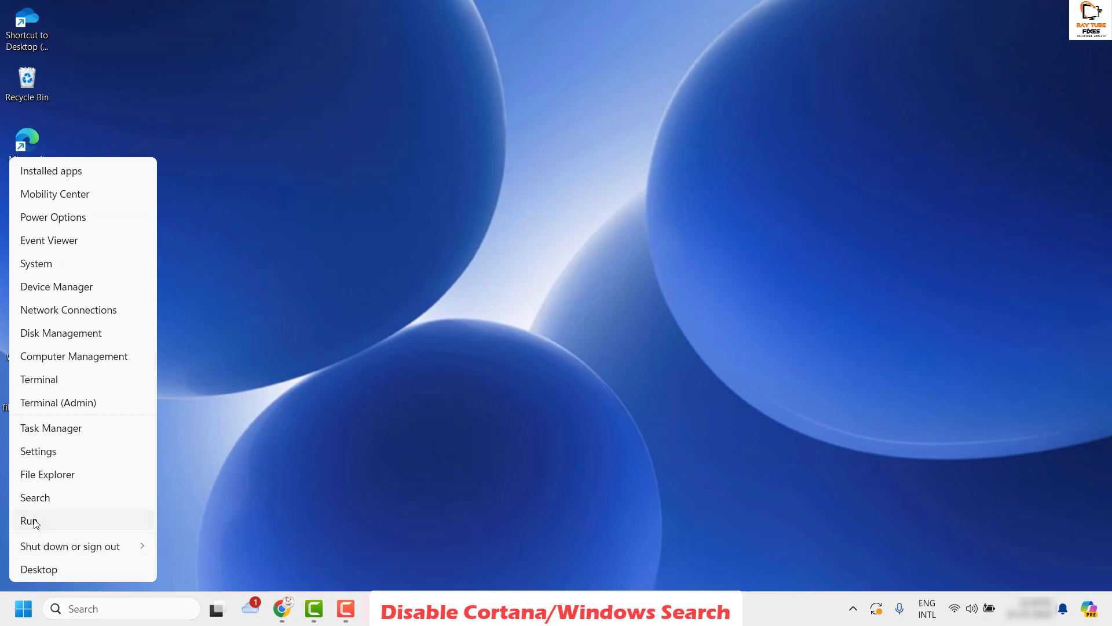
pyautogui.click(36, 522)
pyautogui.write('re')
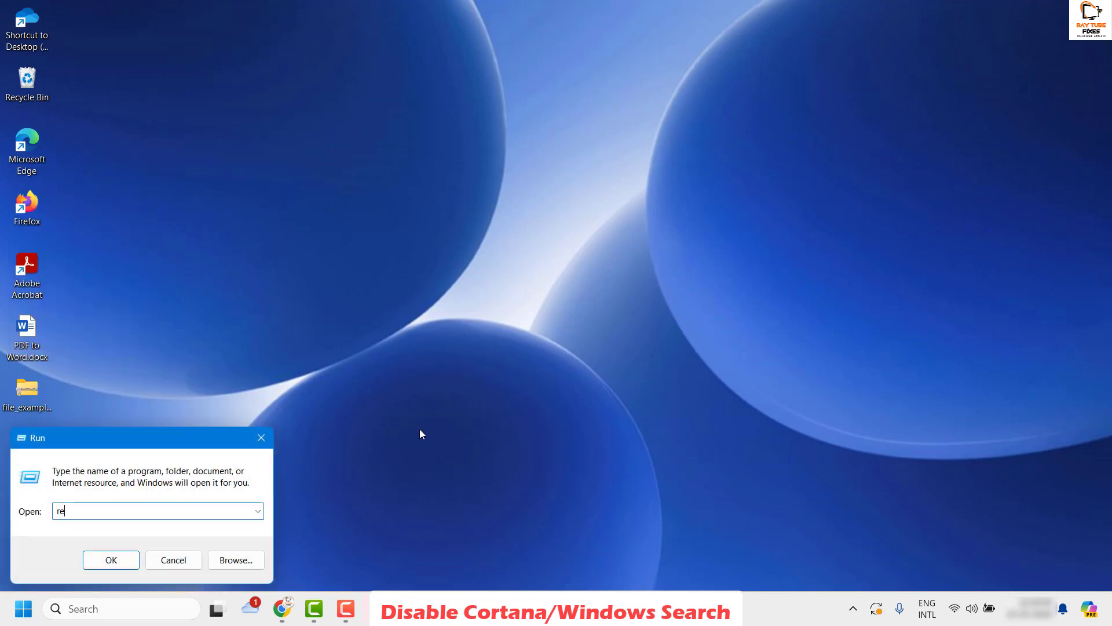
pyautogui.write('gedit')
pyautogui.press('Return')
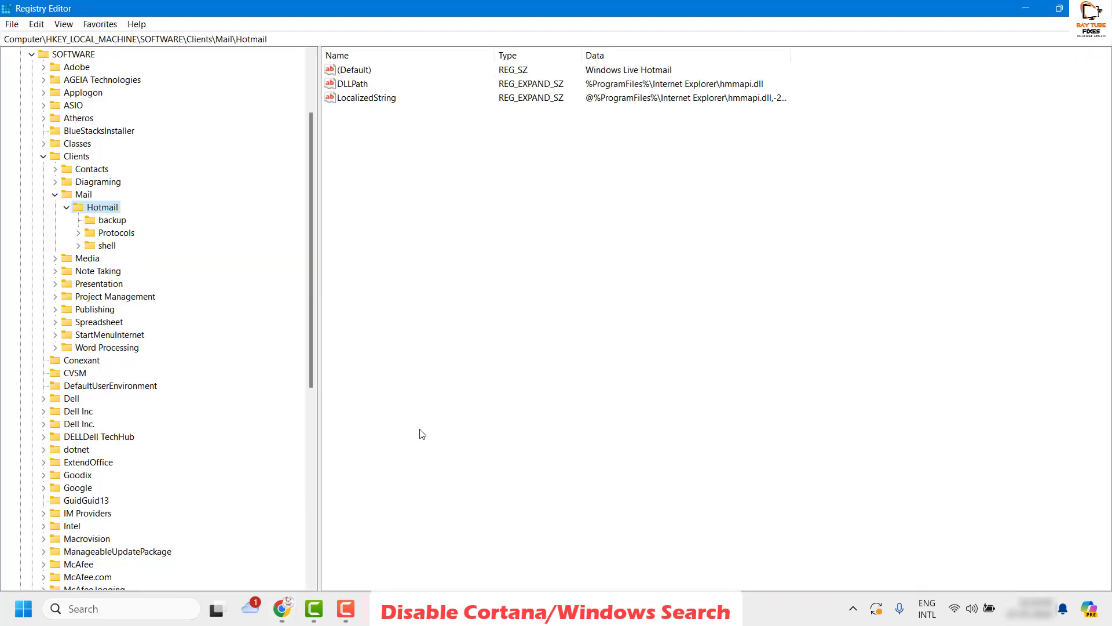
# Collapse the Hotmail, Mail, Clients and SOFTWARE branches back up to HKEY_LOCAL_MACHINE.
pyautogui.press('Left')
pyautogui.press('Left')
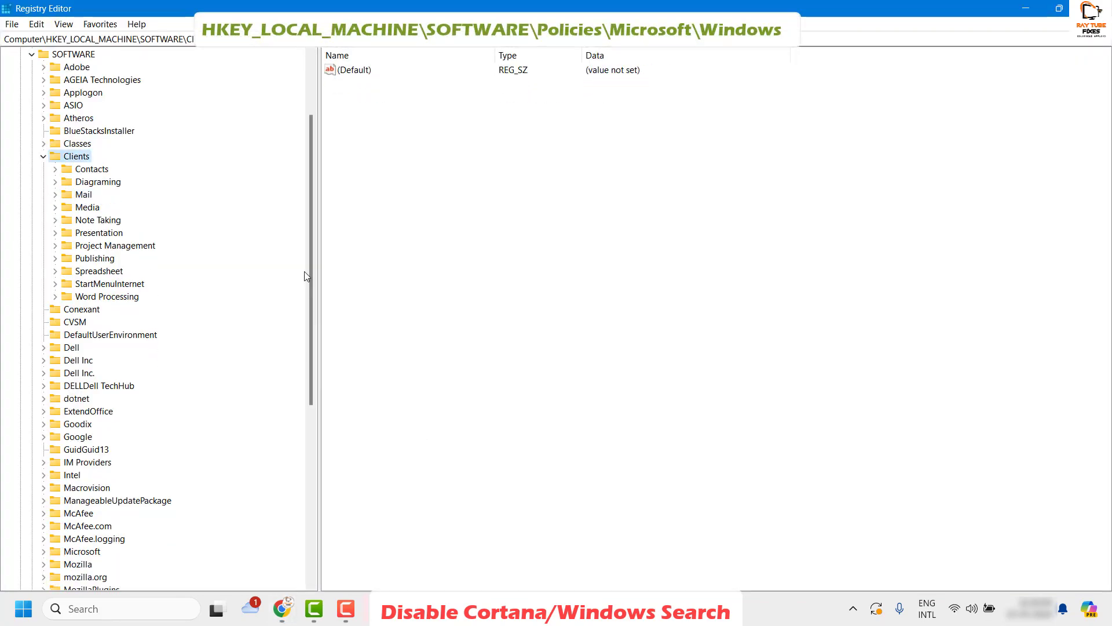
pyautogui.click(43, 156)
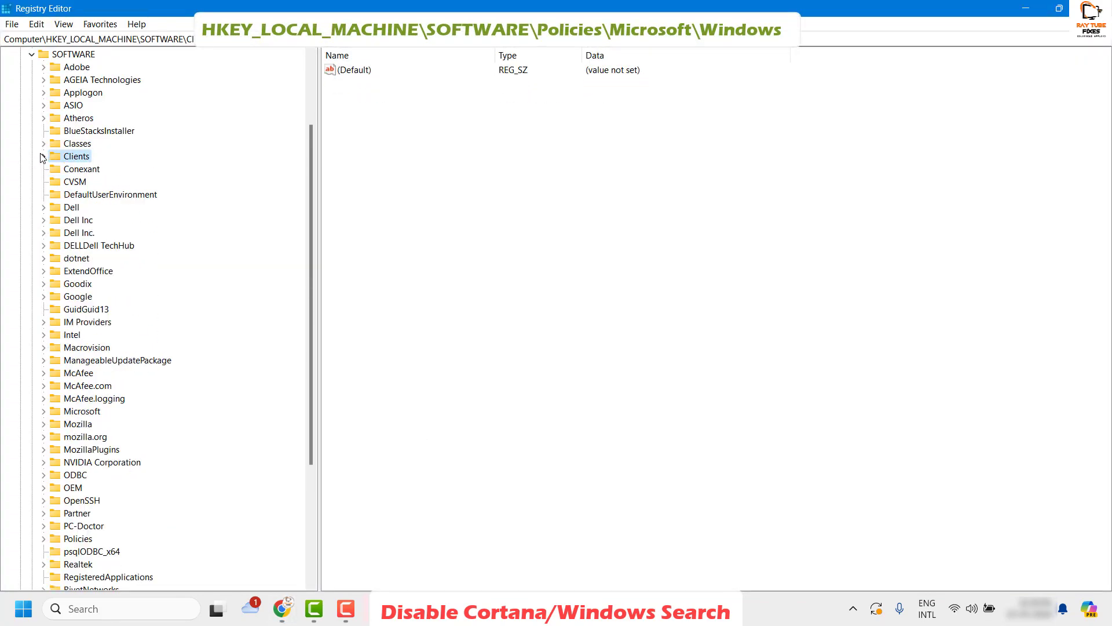
pyautogui.click(31, 54)
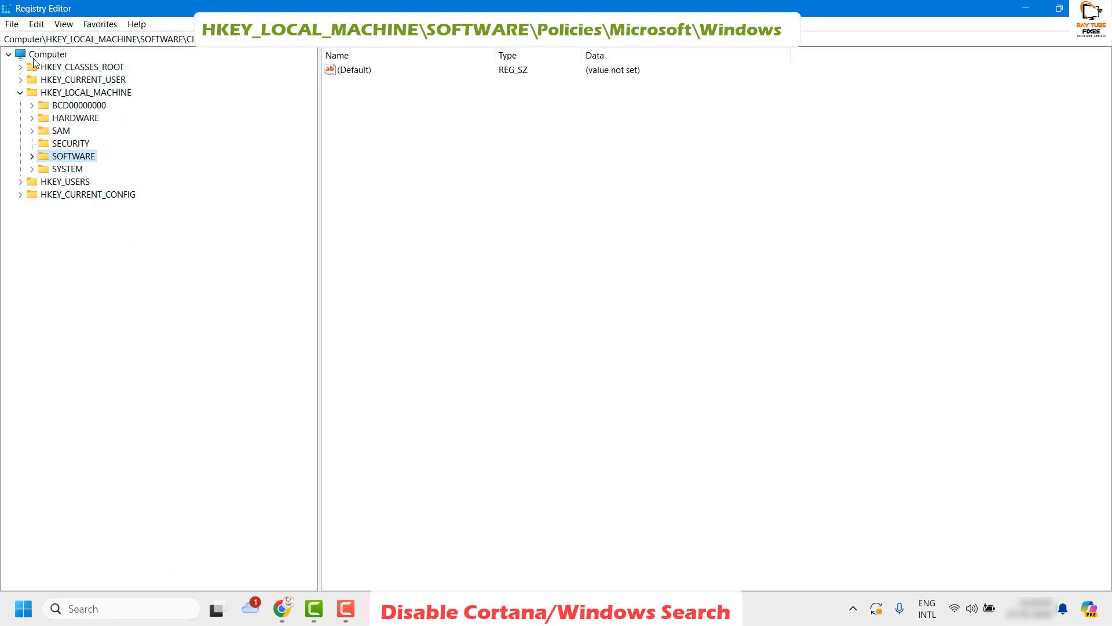
pyautogui.doubleClick(38, 93)
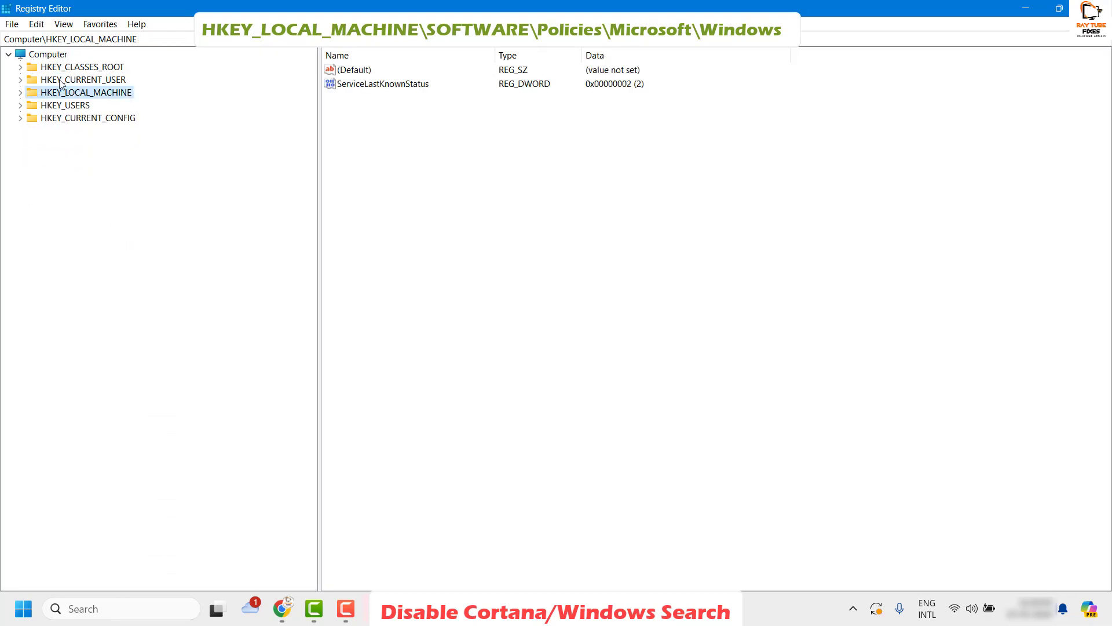
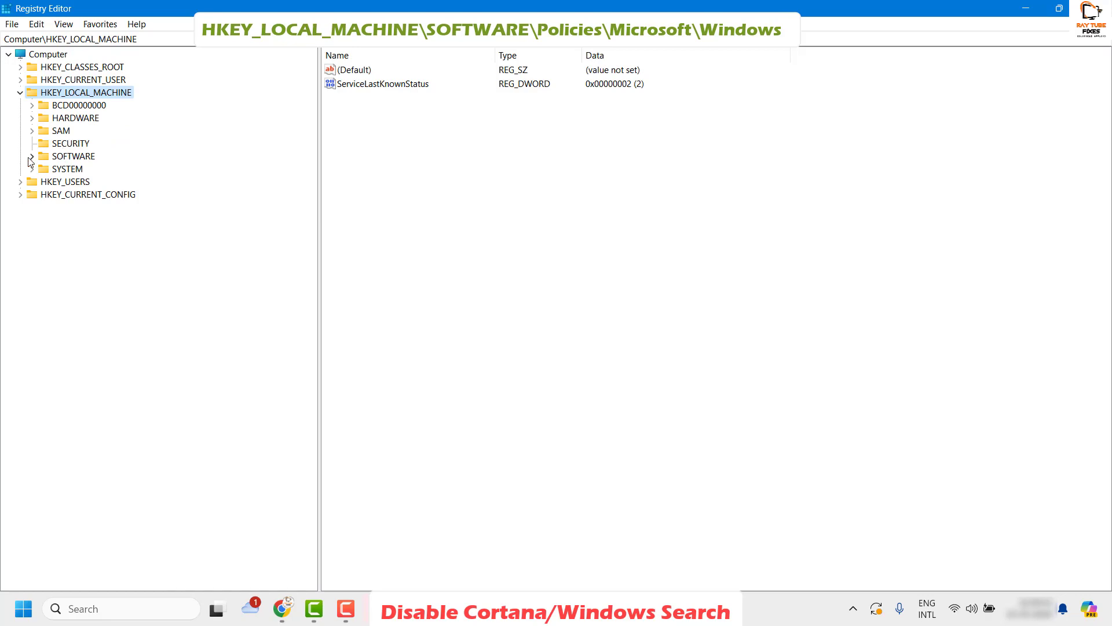
# Expand the registry path HKEY_LOCAL_MACHINE\SOFTWARE\Policies\Microsoft\Windows to show its subkeys.
pyautogui.click(31, 156)
pyautogui.scroll(-3, 31, 161)
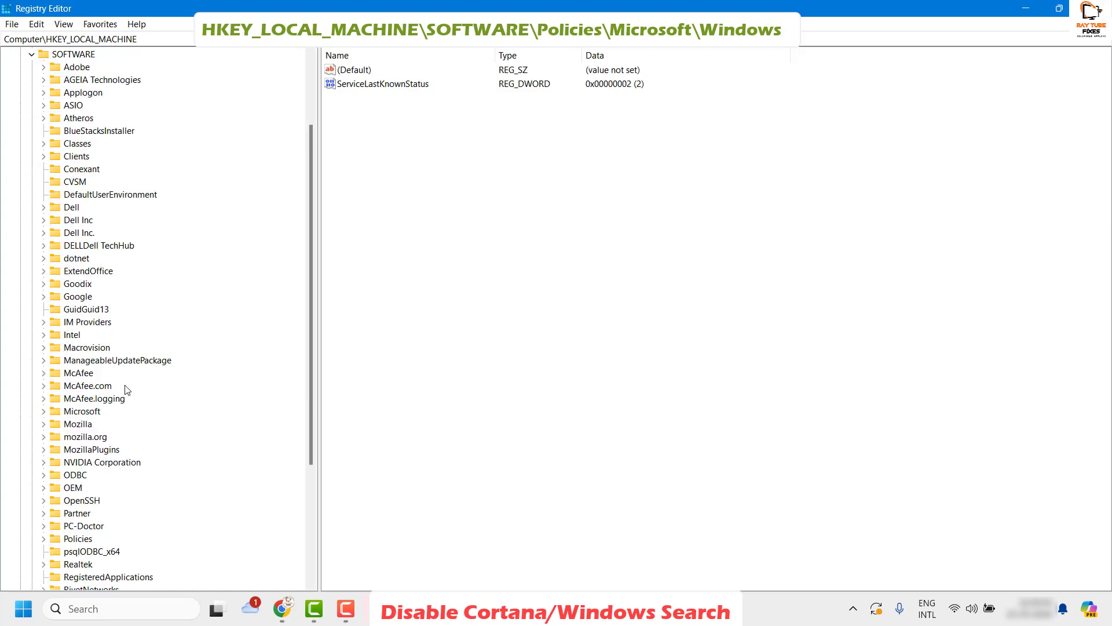
pyautogui.scroll(-1, 106, 396)
pyautogui.scroll(-4, 106, 396)
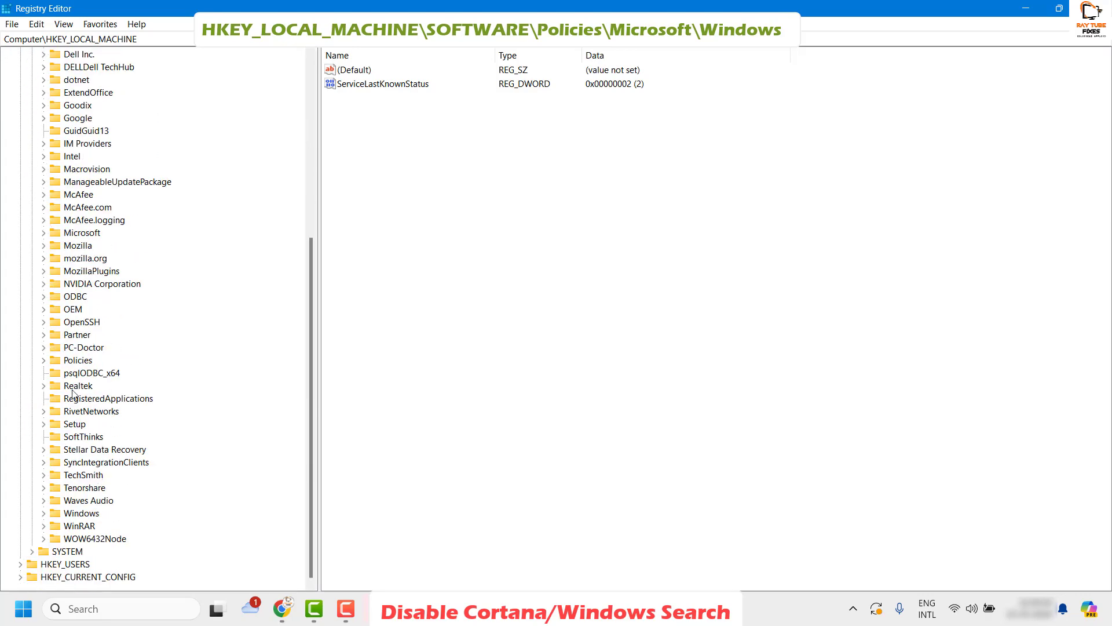
pyautogui.click(43, 360)
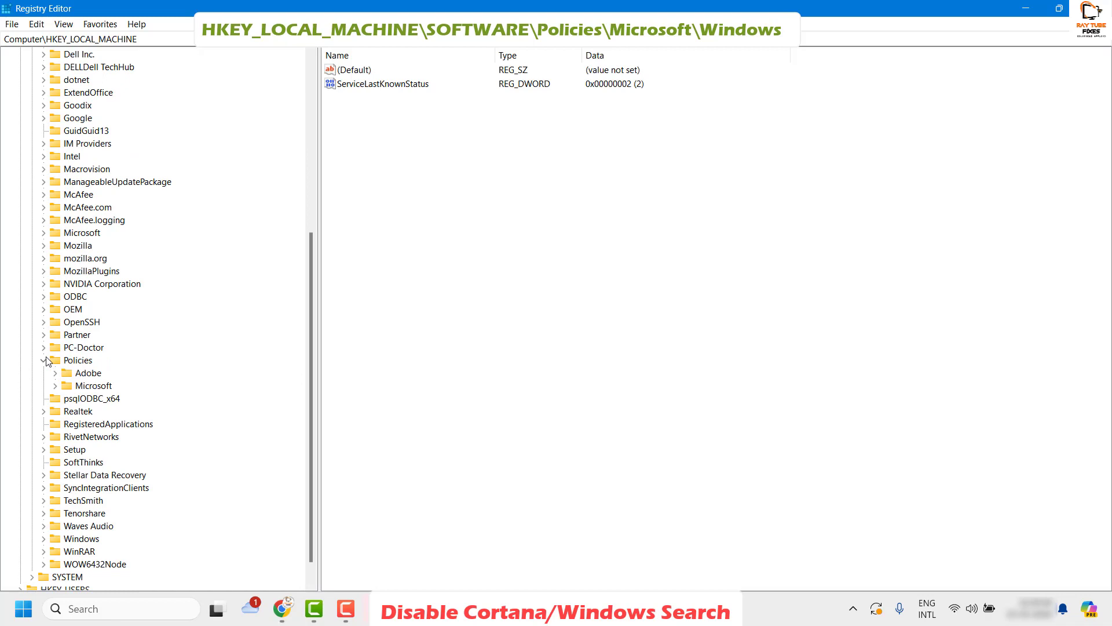
pyautogui.click(55, 385)
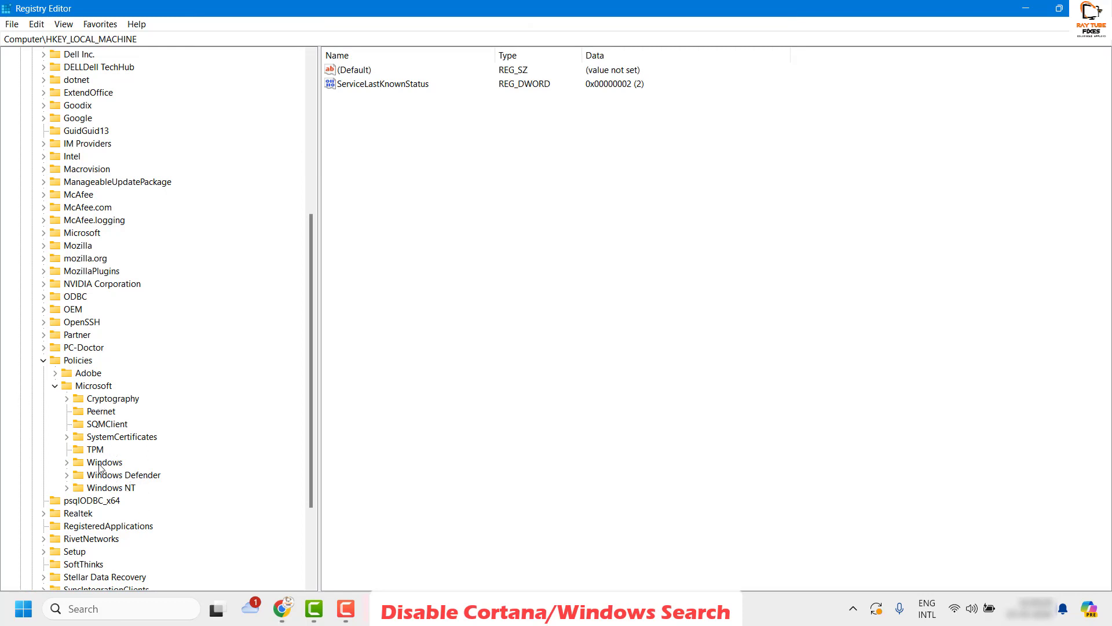
pyautogui.click(67, 461)
pyautogui.scroll(-2, 142, 300)
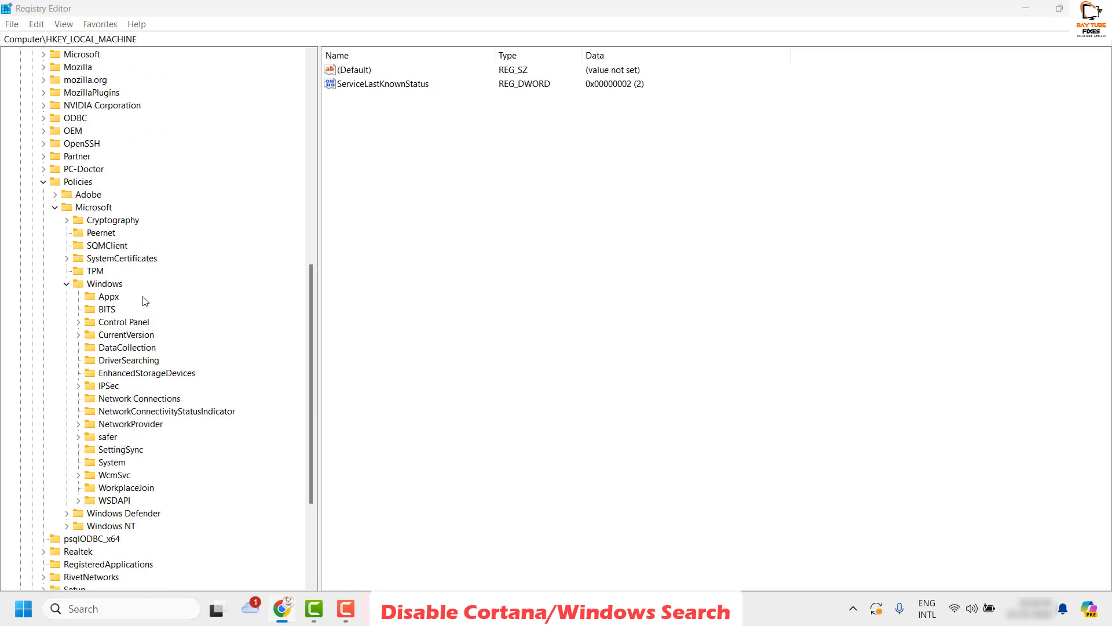
# Create a new key named Windows Search under the Policies\Microsoft\Windows key.
pyautogui.rightClick(101, 284)
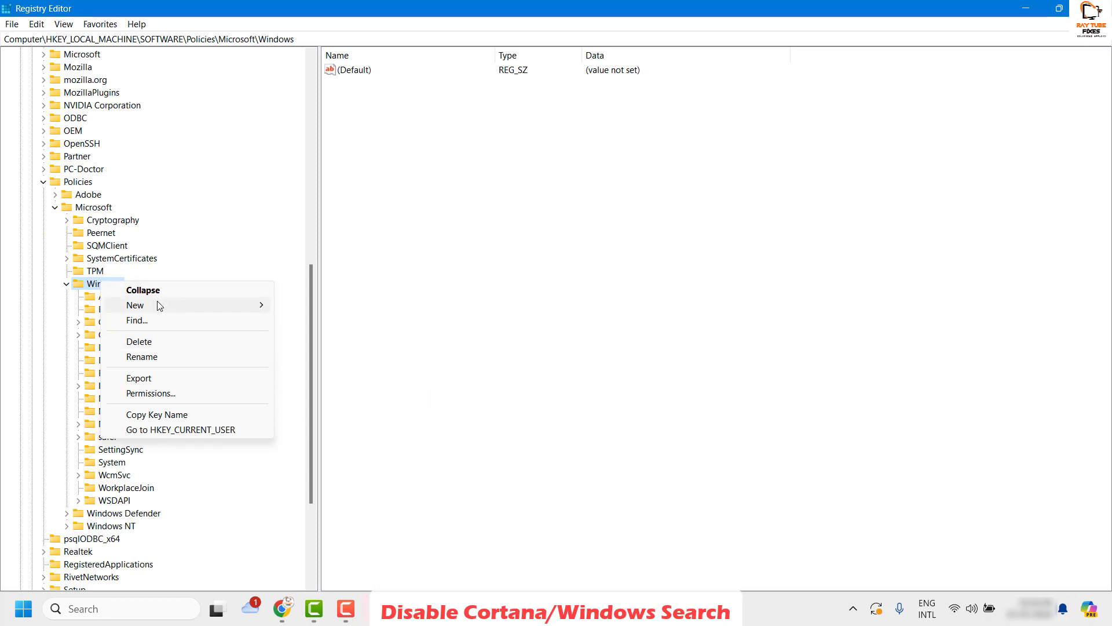
pyautogui.moveTo(160, 305)
pyautogui.click(353, 312)
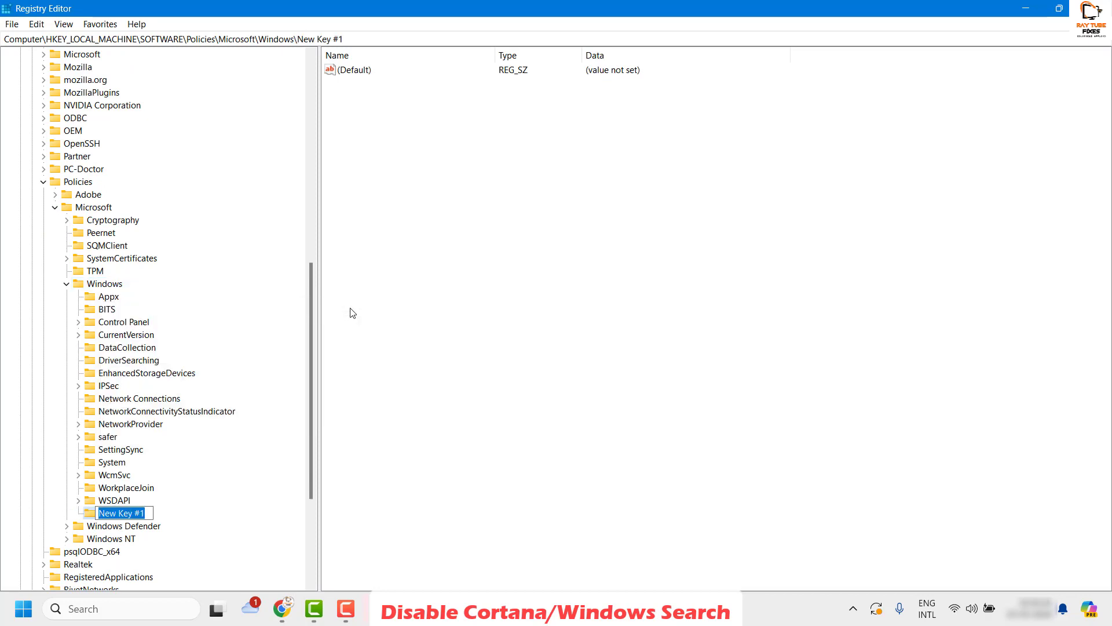
pyautogui.press('BackSpace')
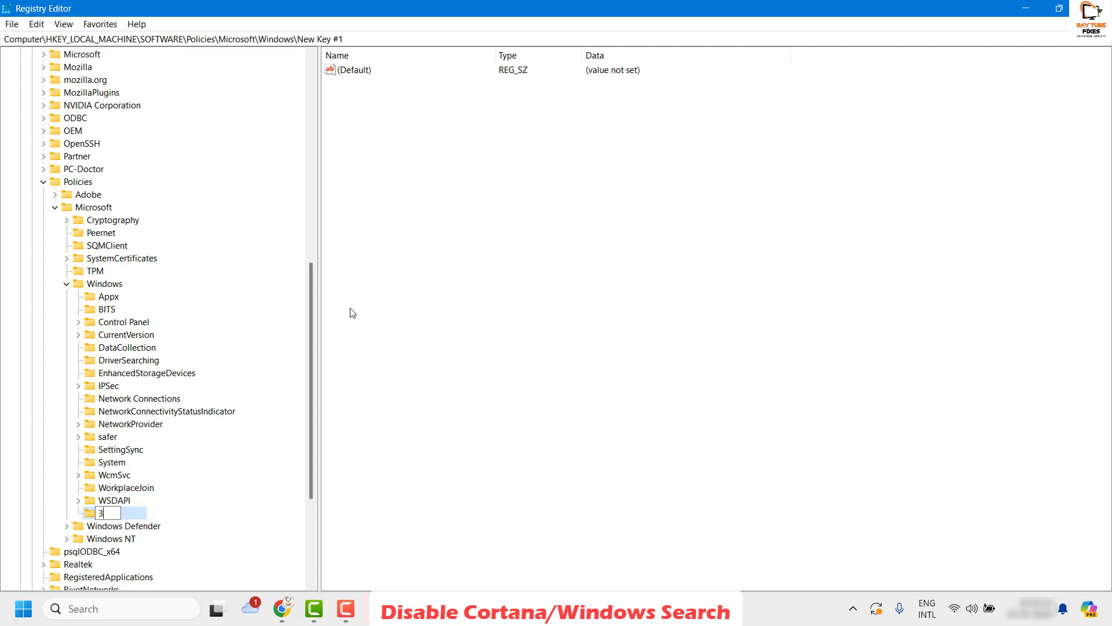
pyautogui.write('WINDOWS')
pyautogui.press('BackSpace')
pyautogui.press('BackSpace')
pyautogui.press('BackSpace')
pyautogui.press('BackSpace')
pyautogui.press('BackSpace')
pyautogui.press('BackSpace')
pyautogui.press('BackSpace')
pyautogui.write('Windows Search')
pyautogui.press('Return')
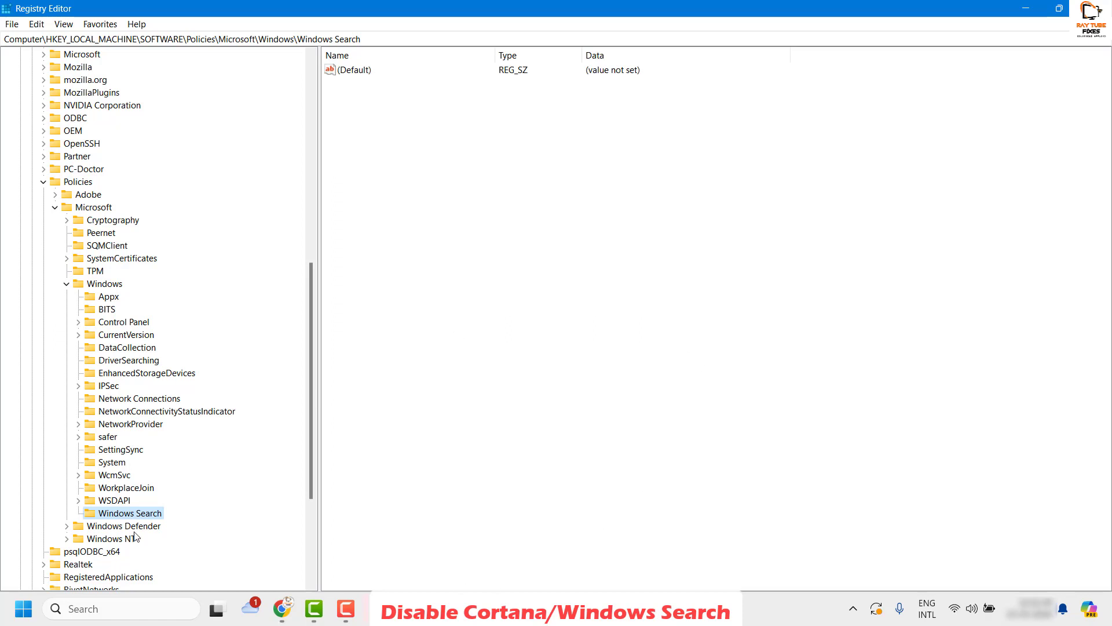
# Add a DWORD (32-bit) value named AllowCortana to the Windows Search key.
pyautogui.rightClick(442, 195)
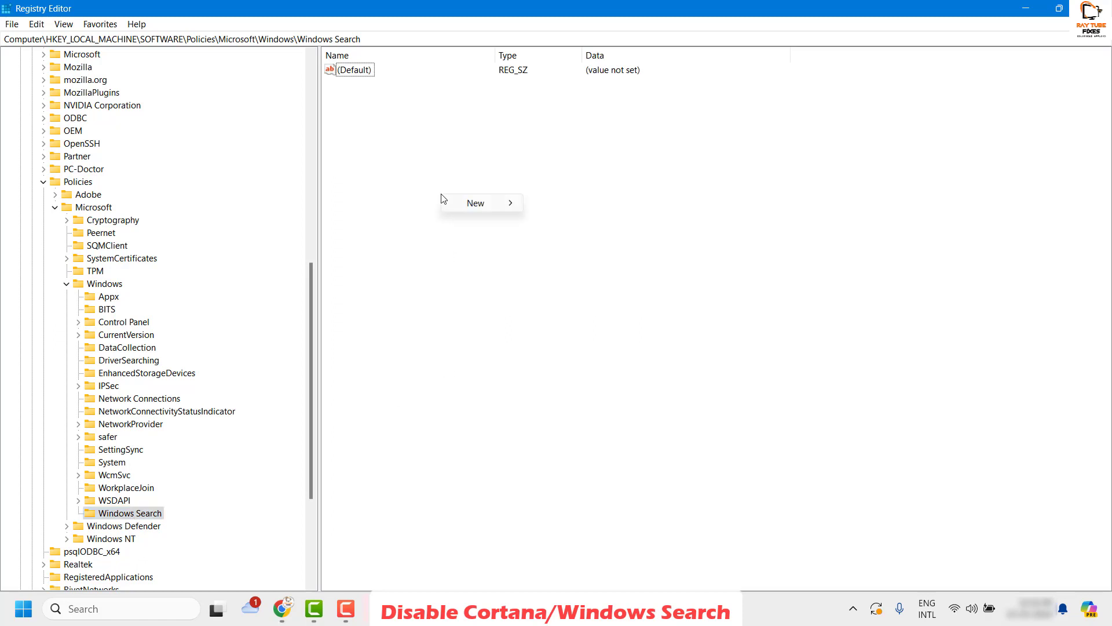
pyautogui.moveTo(489, 211)
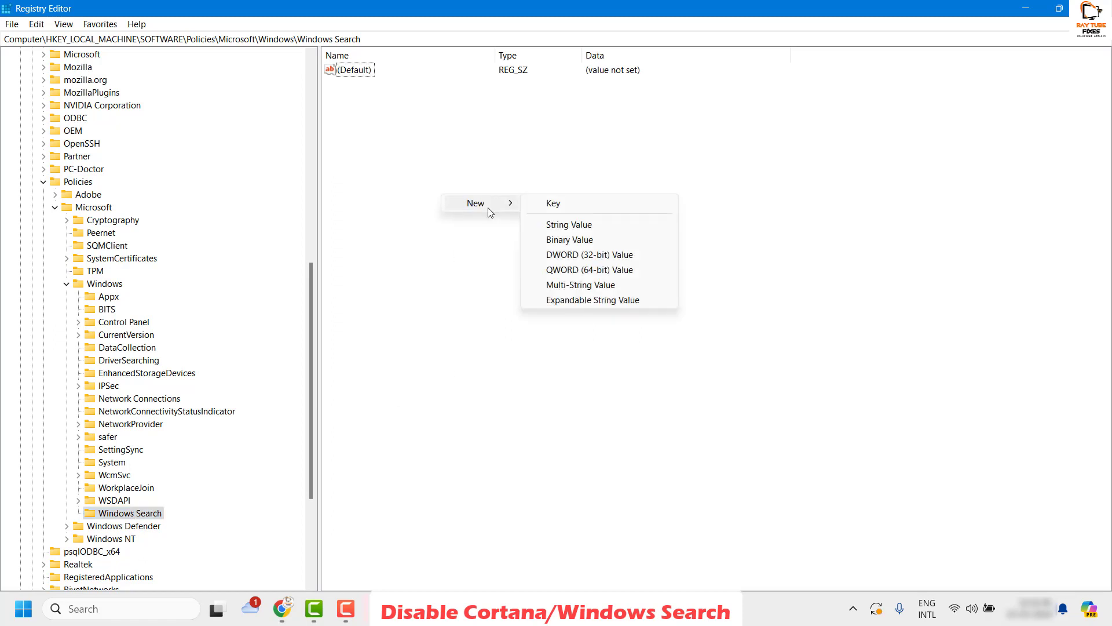
pyautogui.click(590, 258)
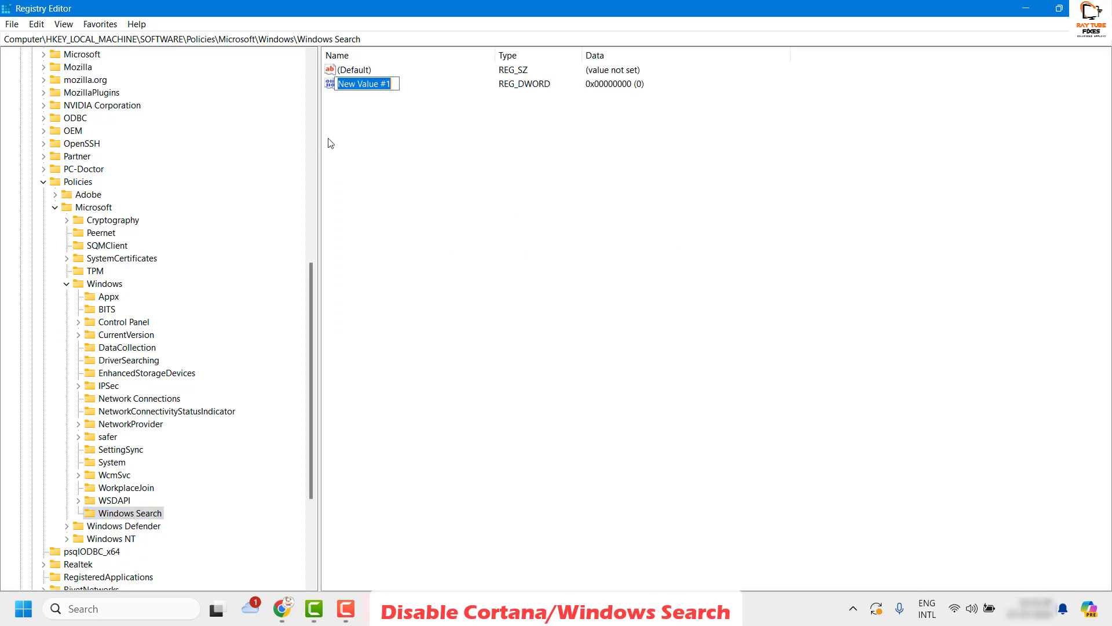
pyautogui.write('Allow')
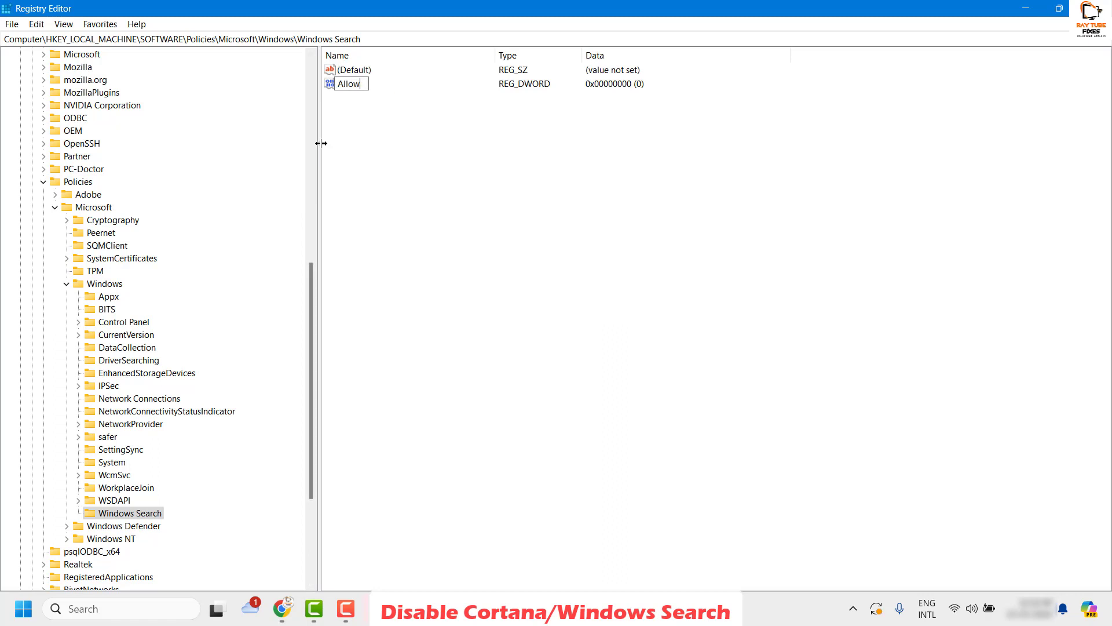
pyautogui.write('Cortana')
pyautogui.press('Return')
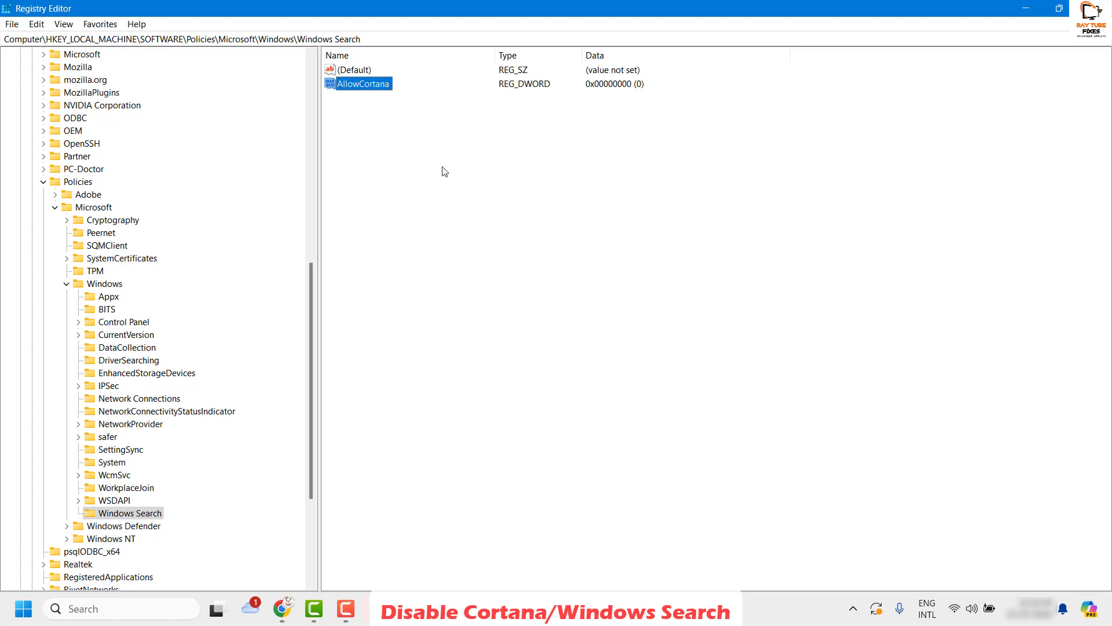
# Set the value data of AllowCortana to 0 and save it.
pyautogui.doubleClick(363, 86)
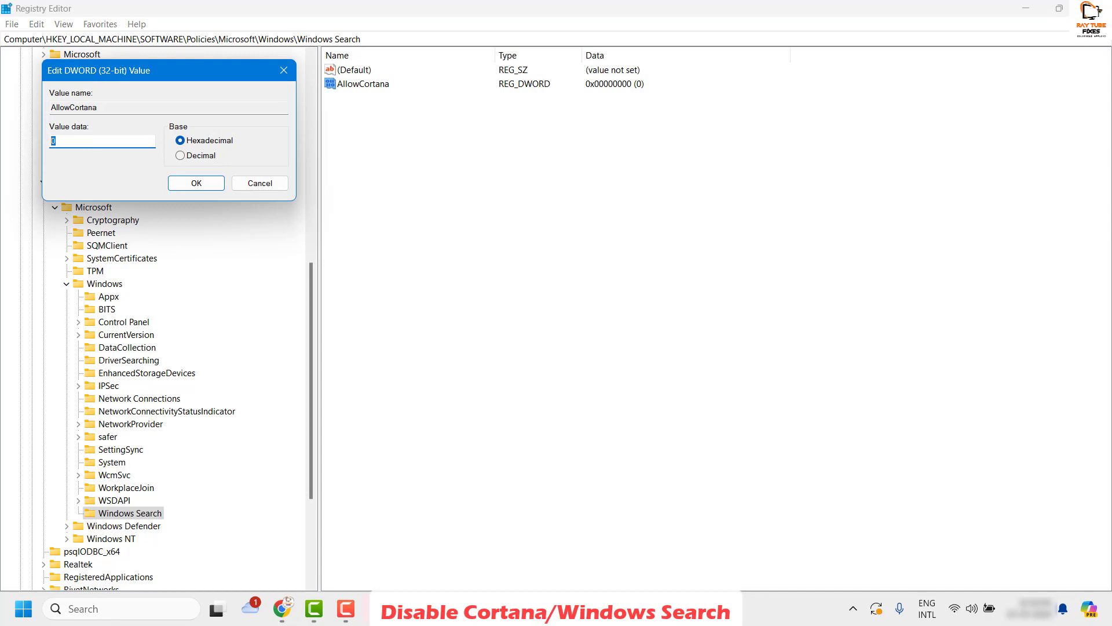
pyautogui.write('0')
pyautogui.click(201, 182)
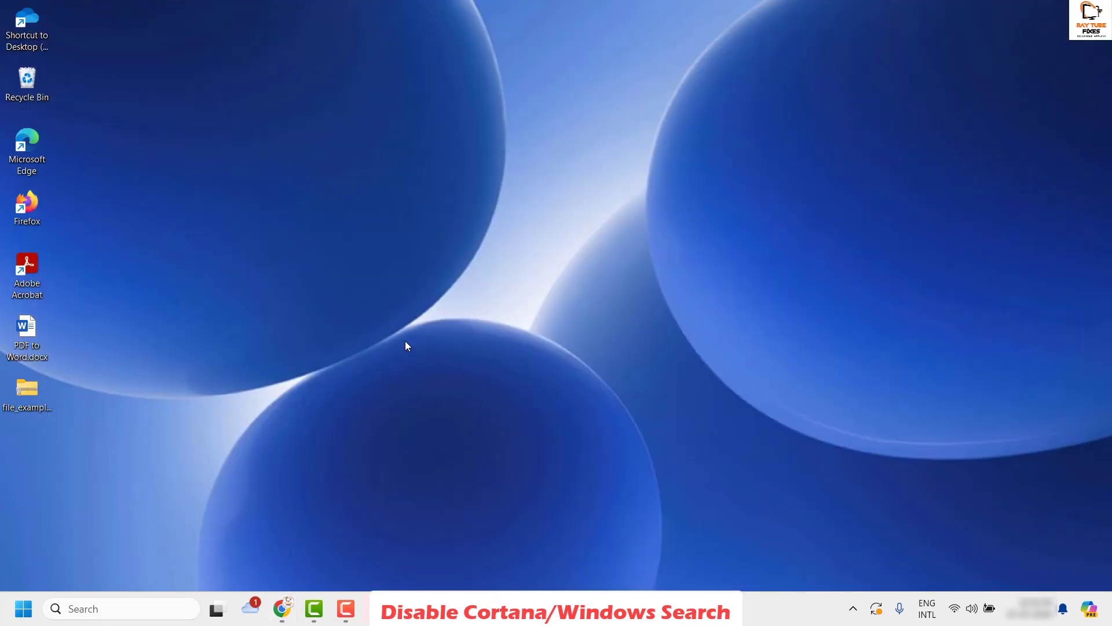
# Check the available file actions for PDF to Word.docx on the desktop and dismiss them.
pyautogui.rightClick(40, 345)
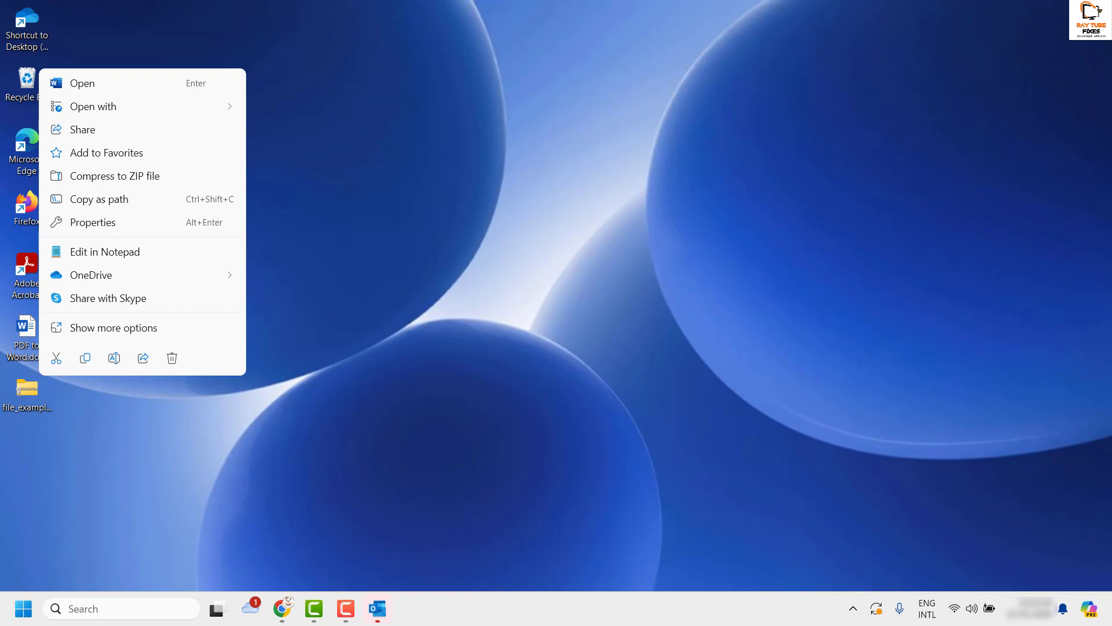
pyautogui.click(577, 230)
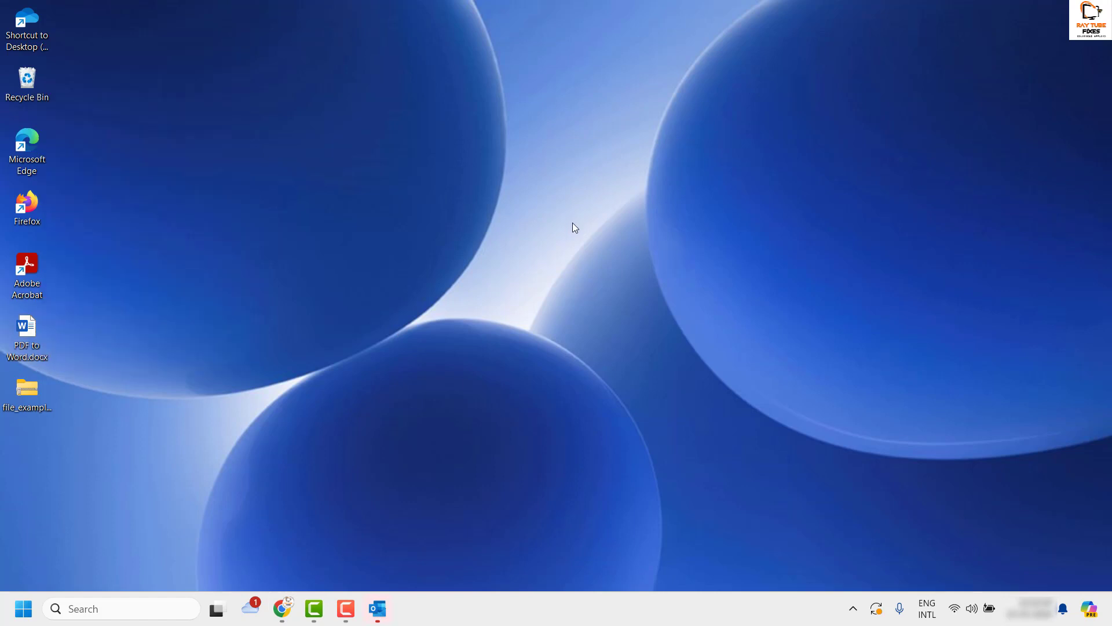